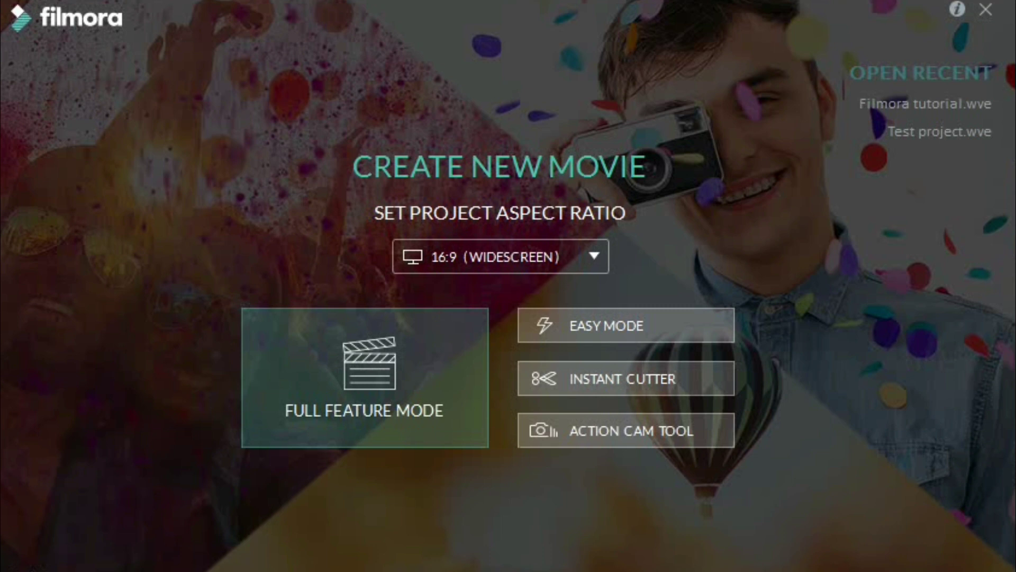
- Keep the 16:9 (Widescreen) aspect ratio and launch Full Feature Mode
click(601, 252)
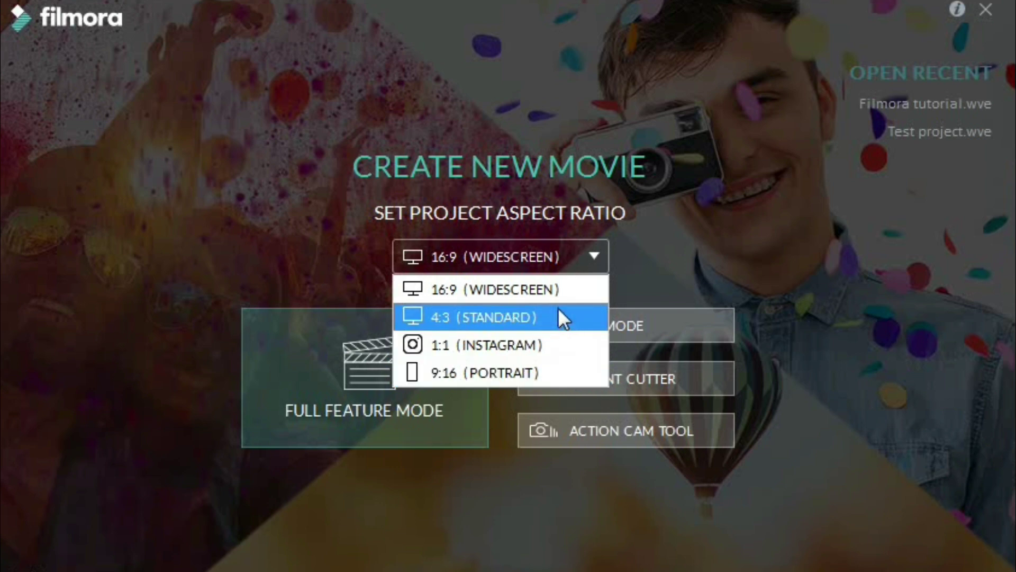
click(545, 285)
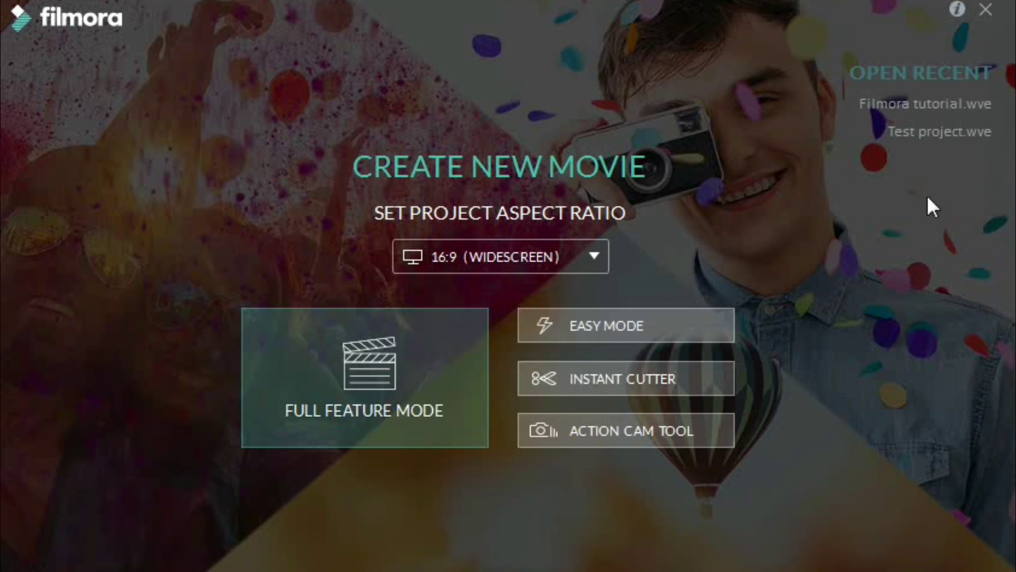
click(362, 366)
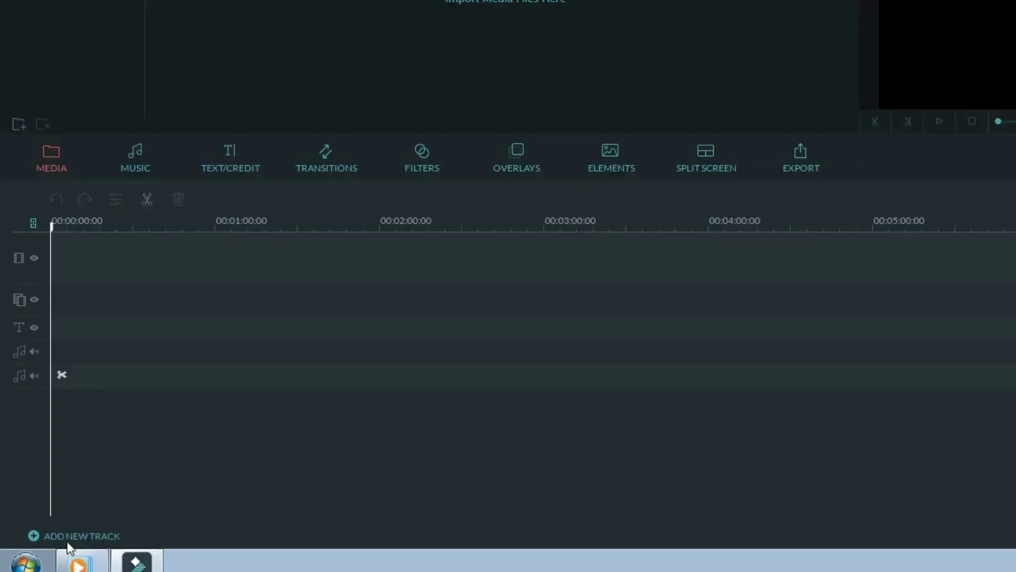
- In Track Manager, keep one text track and confirm the track settings
click(46, 542)
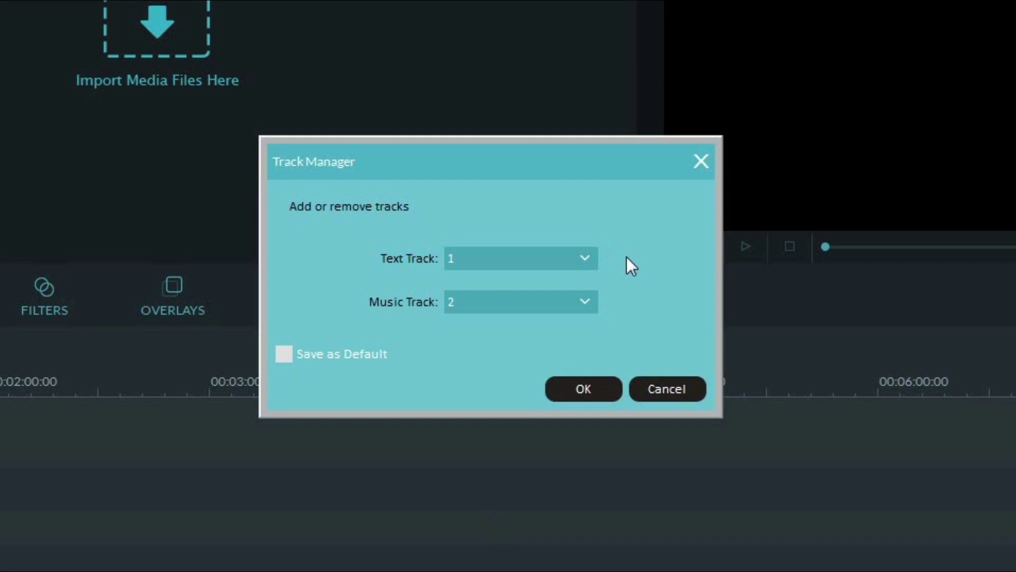
click(587, 260)
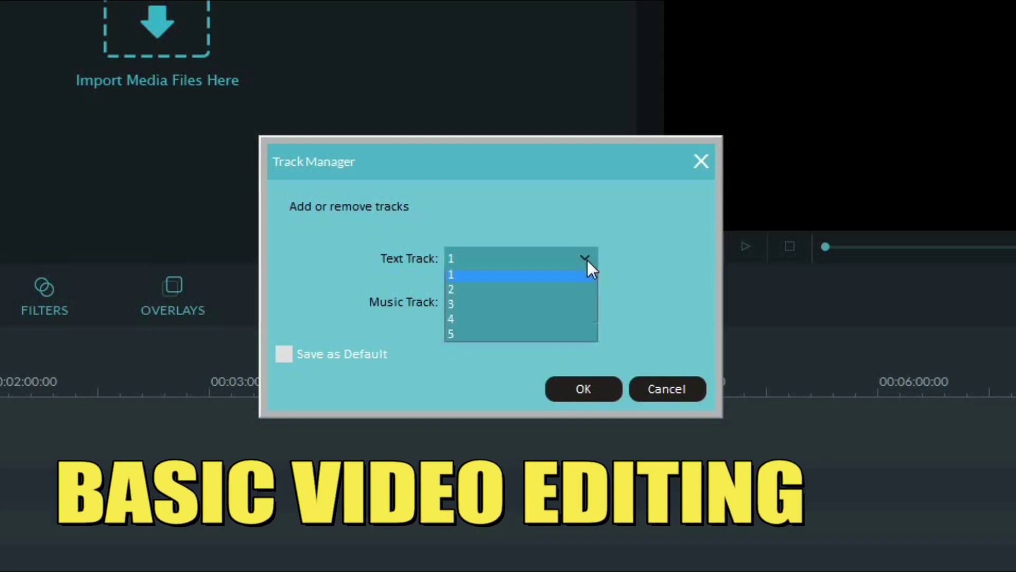
click(574, 260)
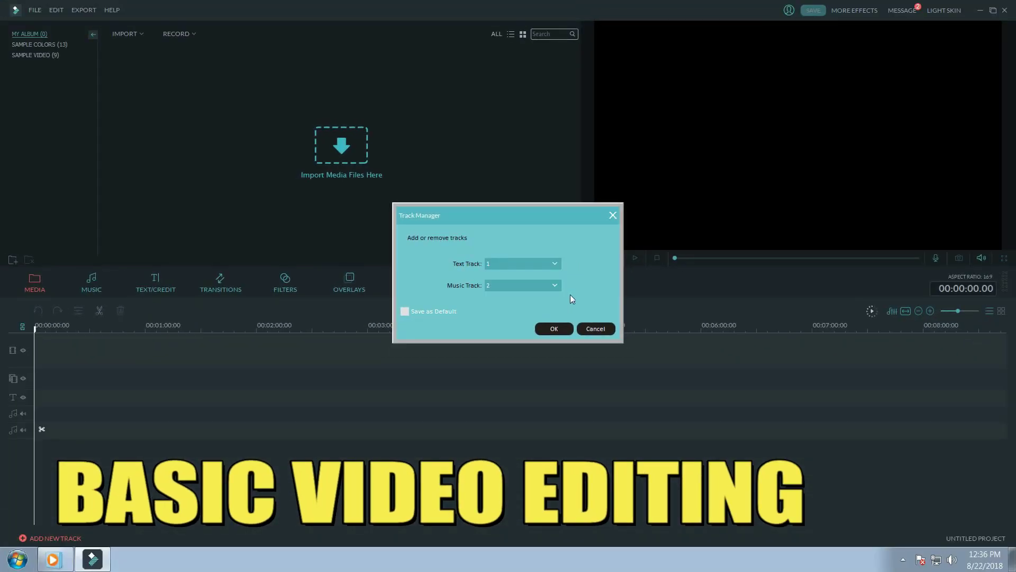
click(554, 329)
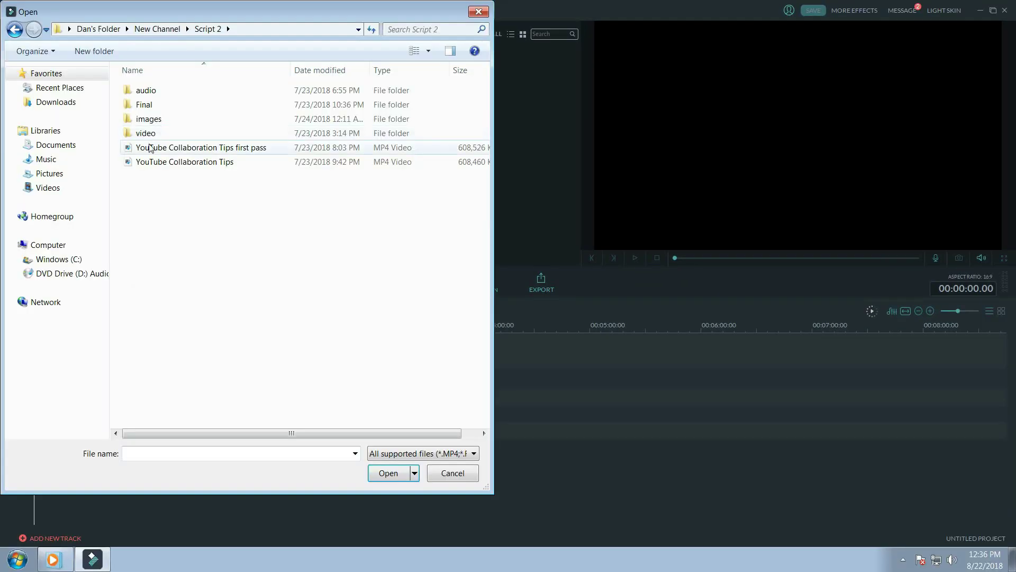
- Import the YouTube Collaboration Tips video, then dismiss the Import Media Files picker
click(148, 163)
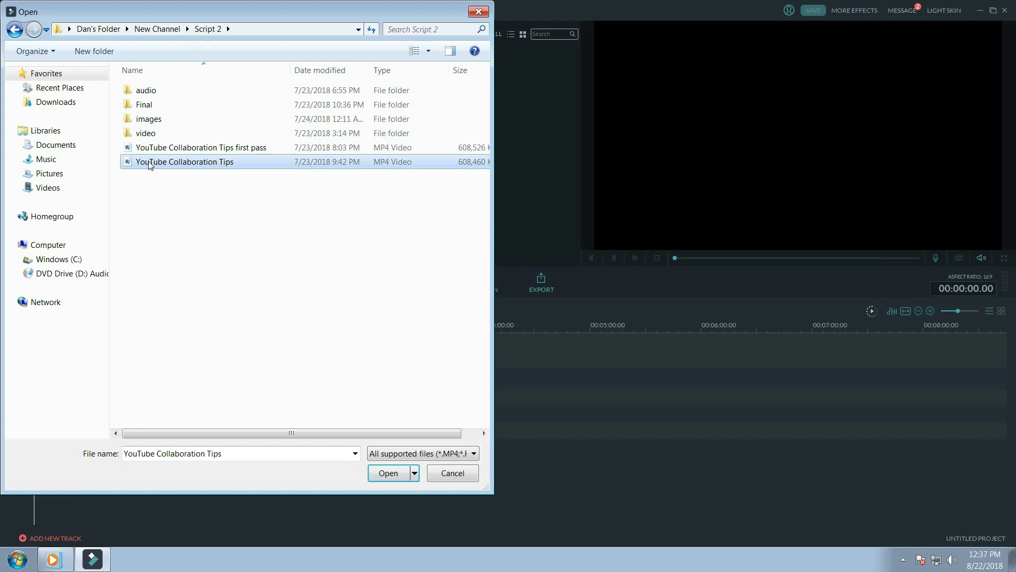
double_click(149, 163)
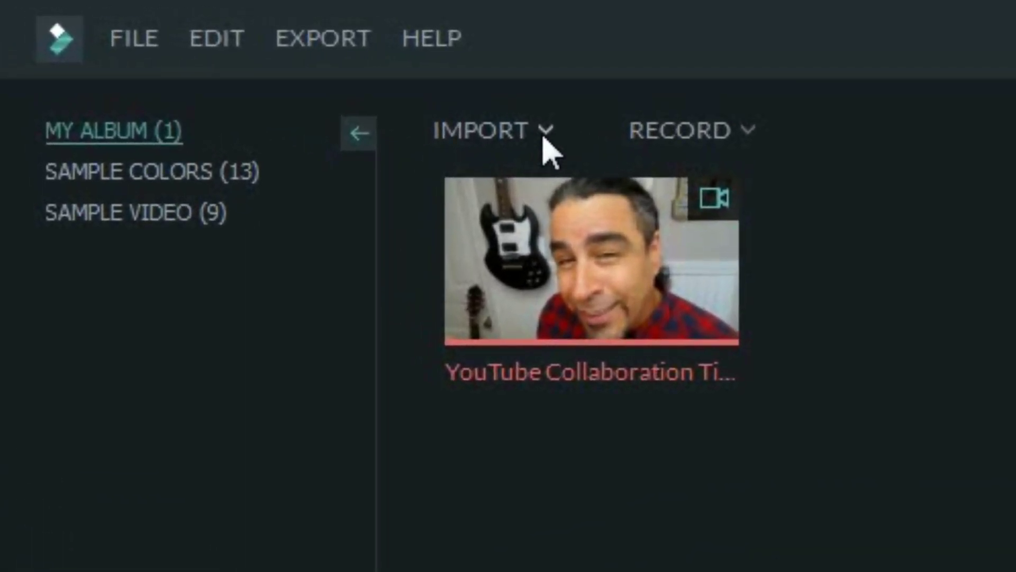
click(546, 148)
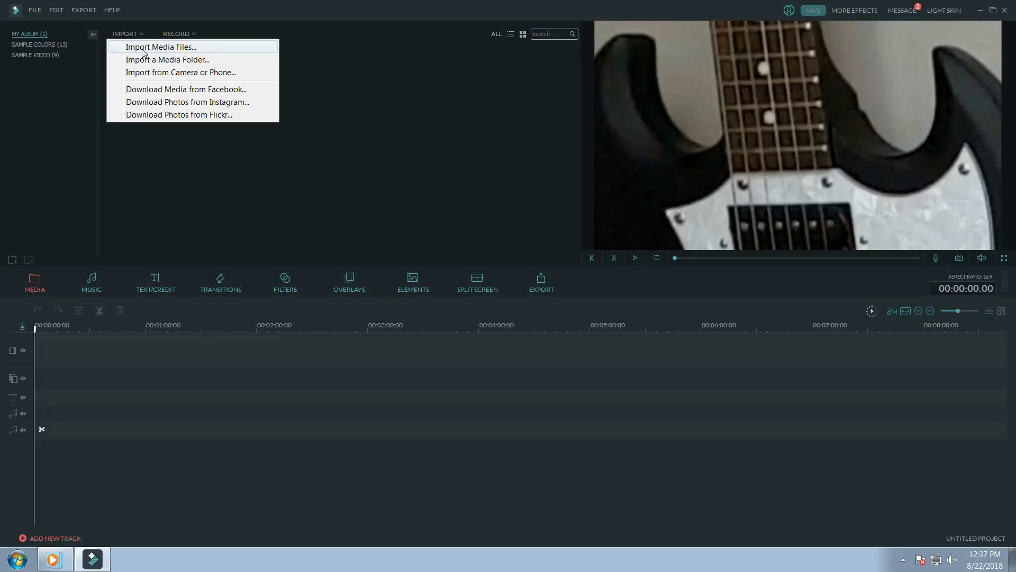
click(553, 205)
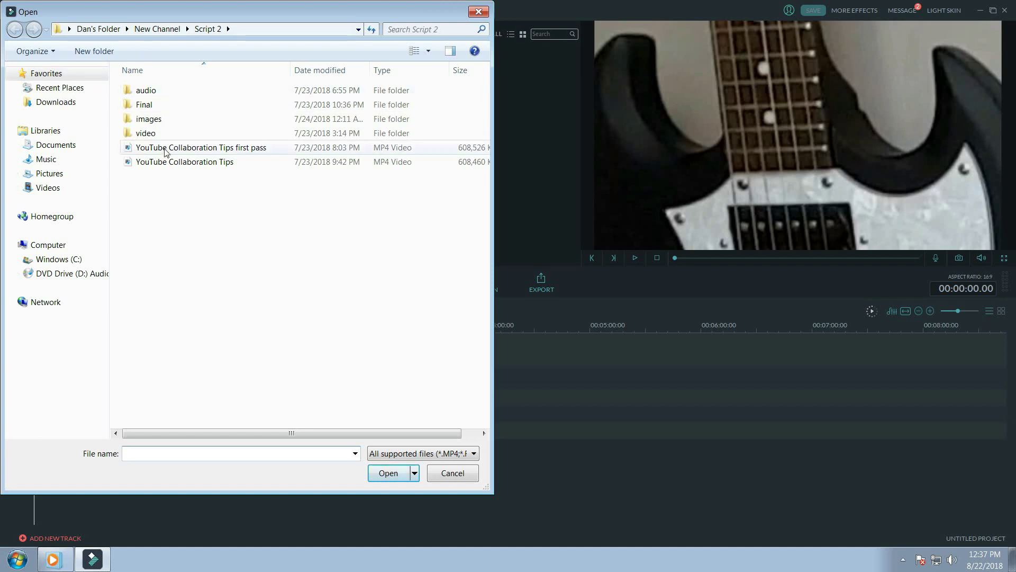
click(478, 12)
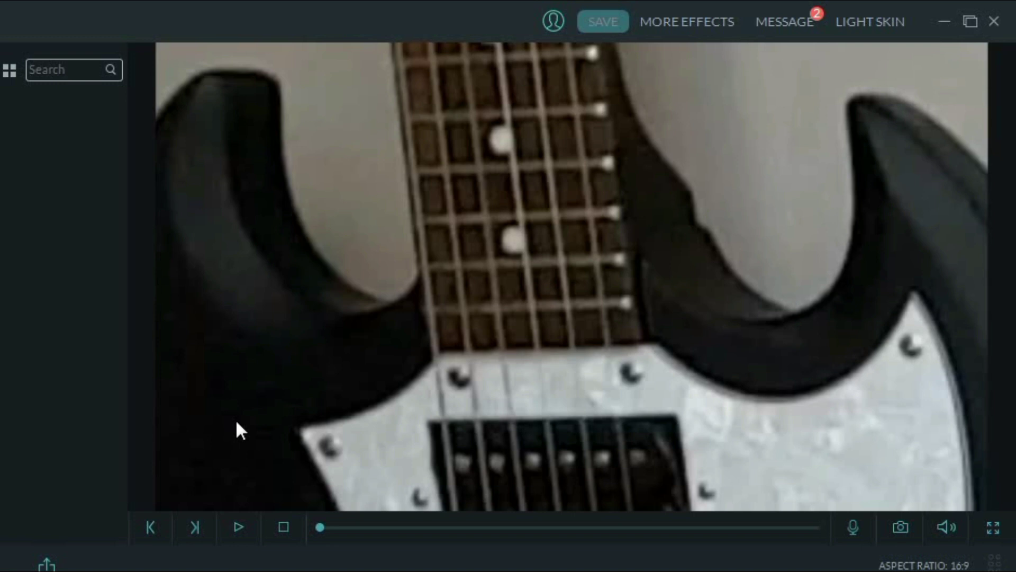
- Preview the clip, then drag YouTube Collaboration Tips from My Album onto the video track
click(237, 527)
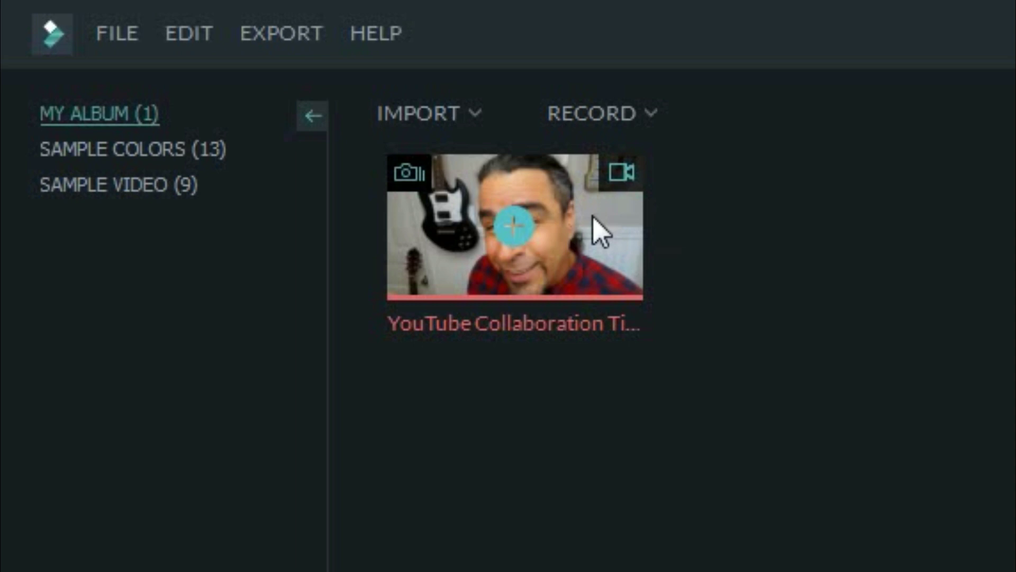
drag(592, 215, 310, 410)
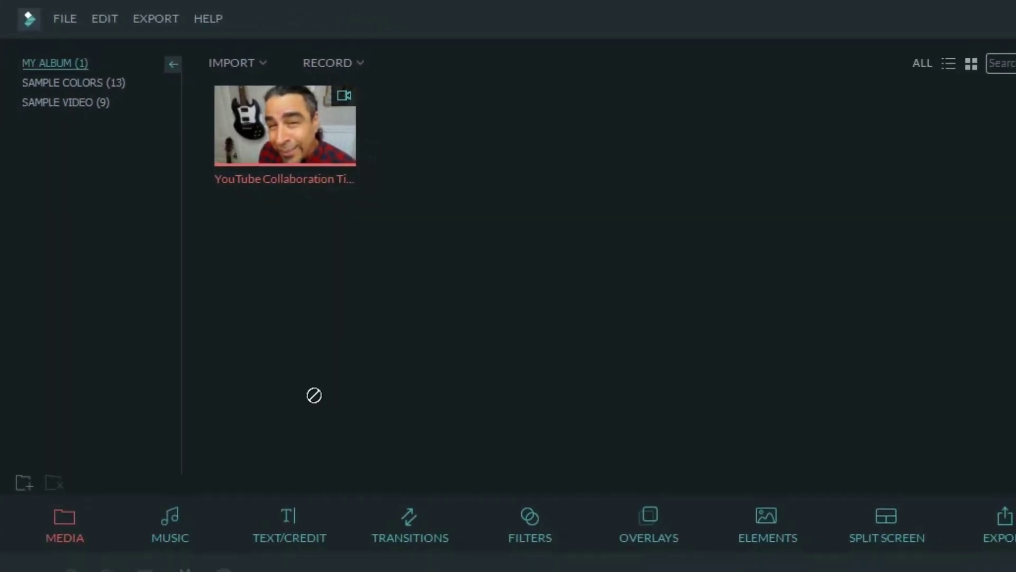
drag(311, 410, 168, 377)
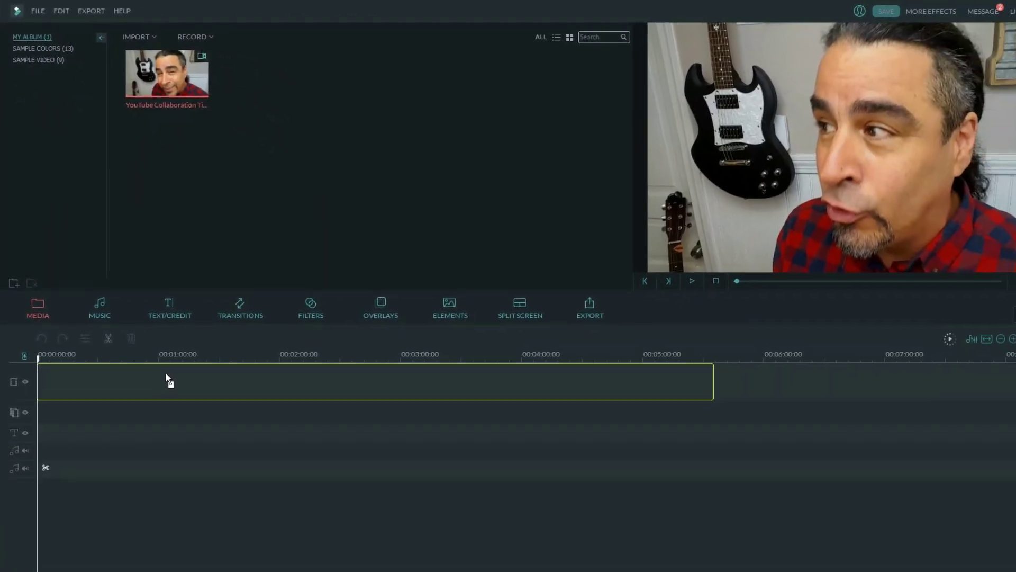
drag(956, 310, 972, 311)
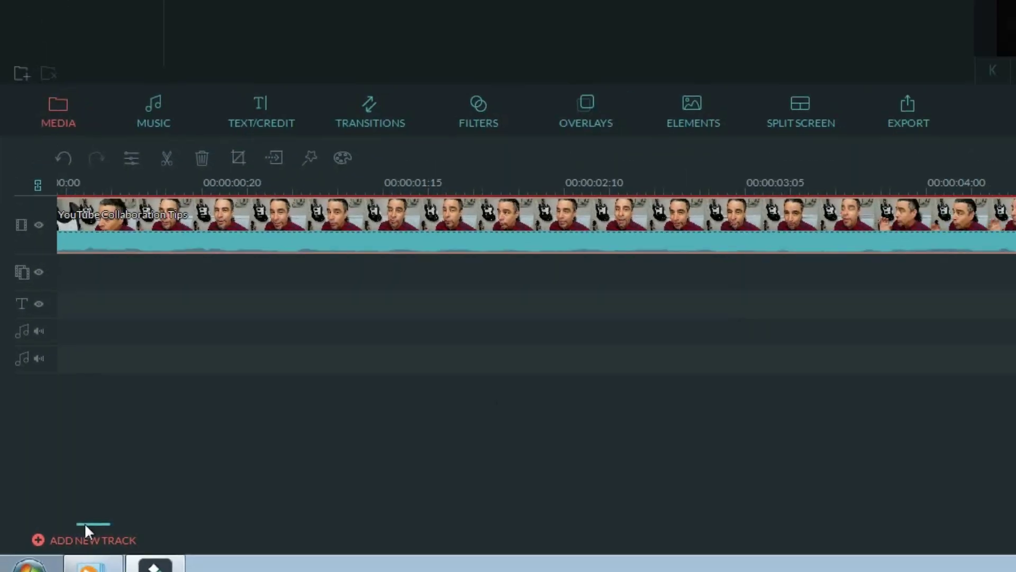
mouse_move(51, 529)
mouse_down()
mouse_move(134, 527)
mouse_move(61, 526)
mouse_up()
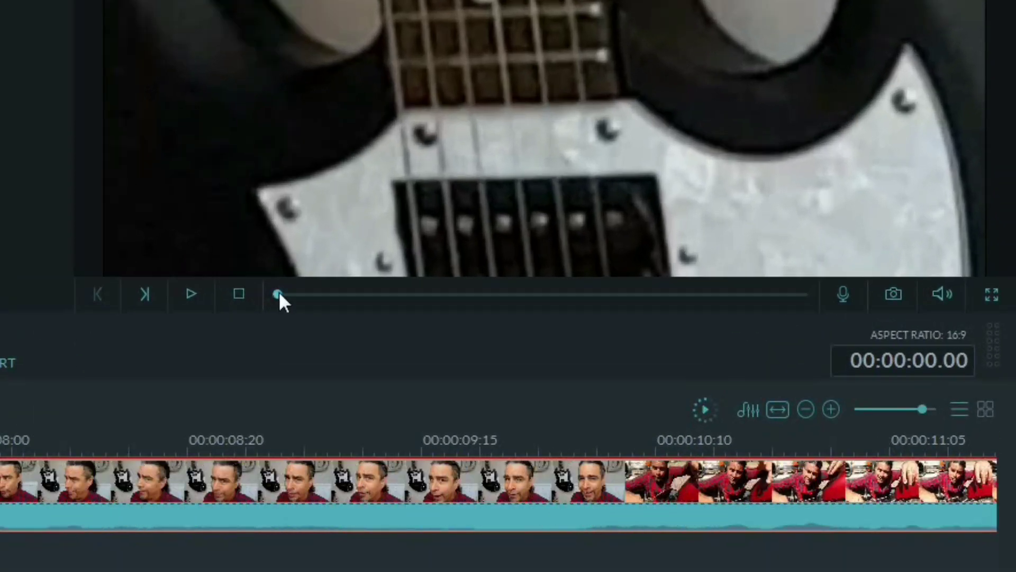
drag(674, 258, 696, 258)
drag(320, 294, 277, 302)
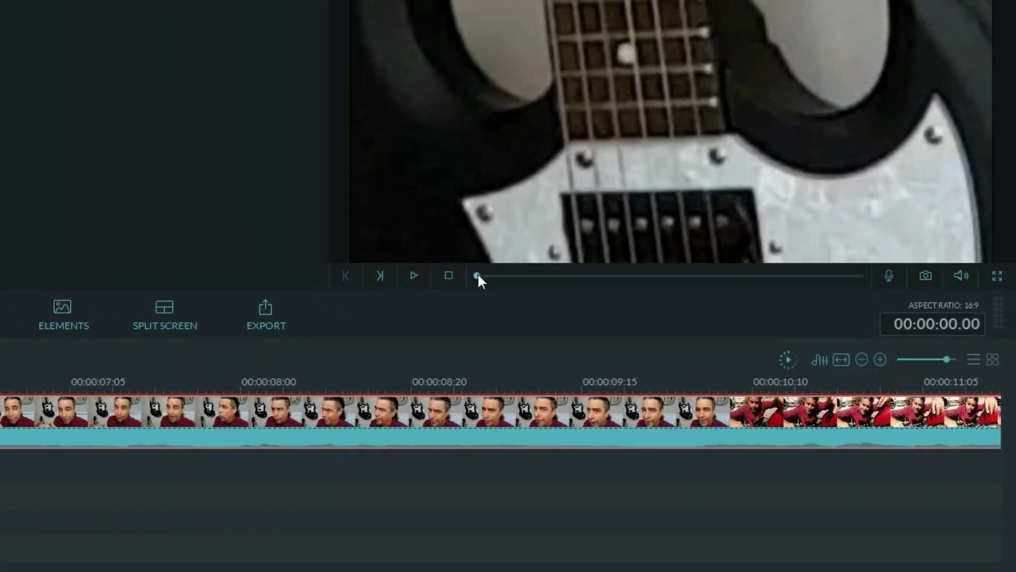
drag(478, 273, 666, 263)
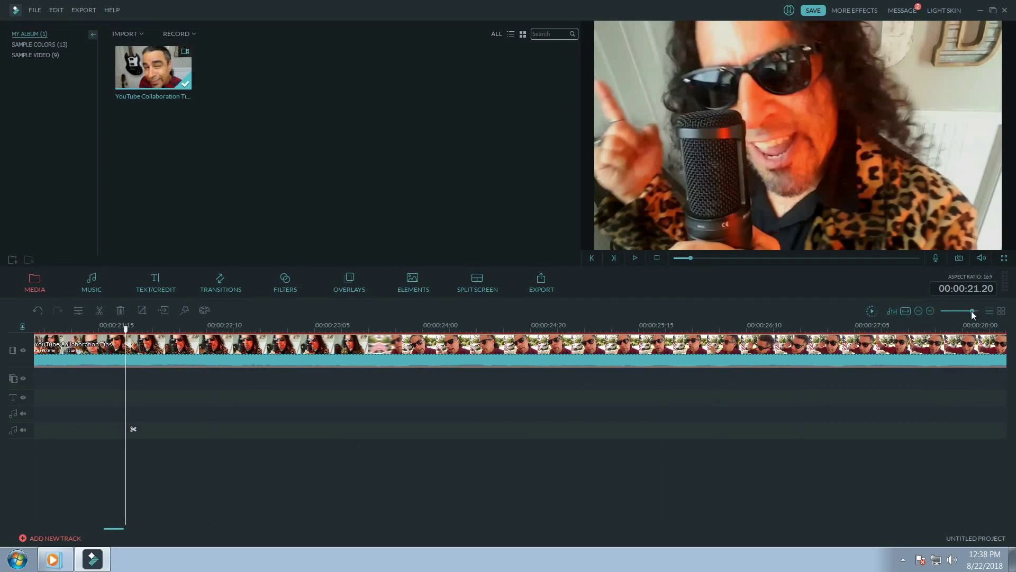
mouse_move(973, 315)
mouse_down()
mouse_move(837, 280)
mouse_move(966, 313)
mouse_up()
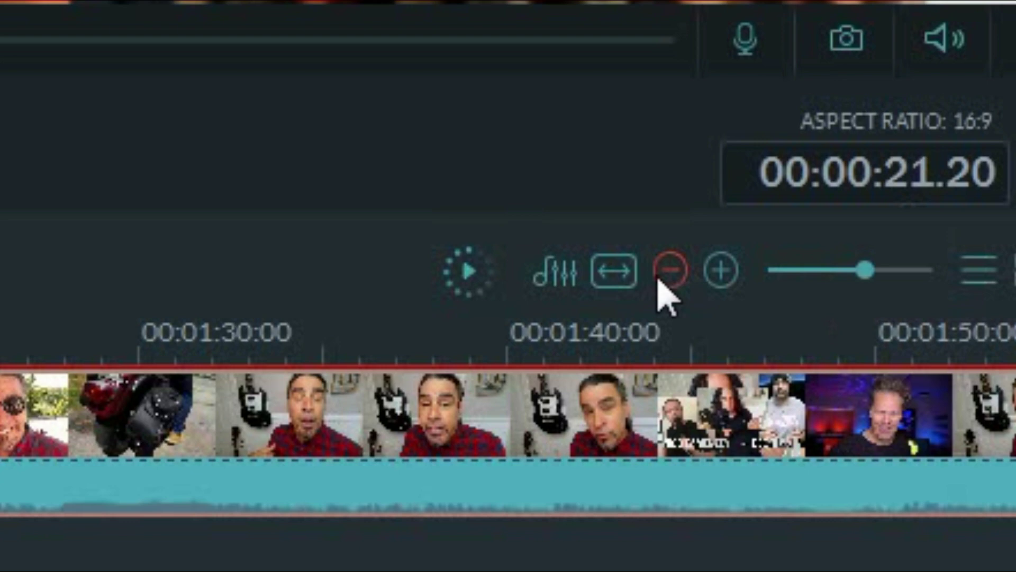
click(662, 282)
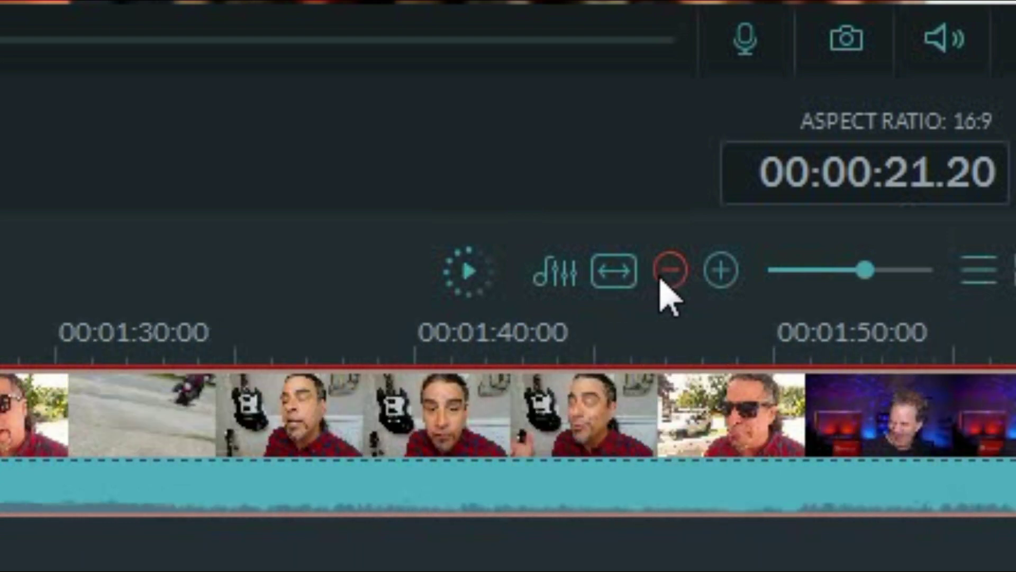
click(729, 284)
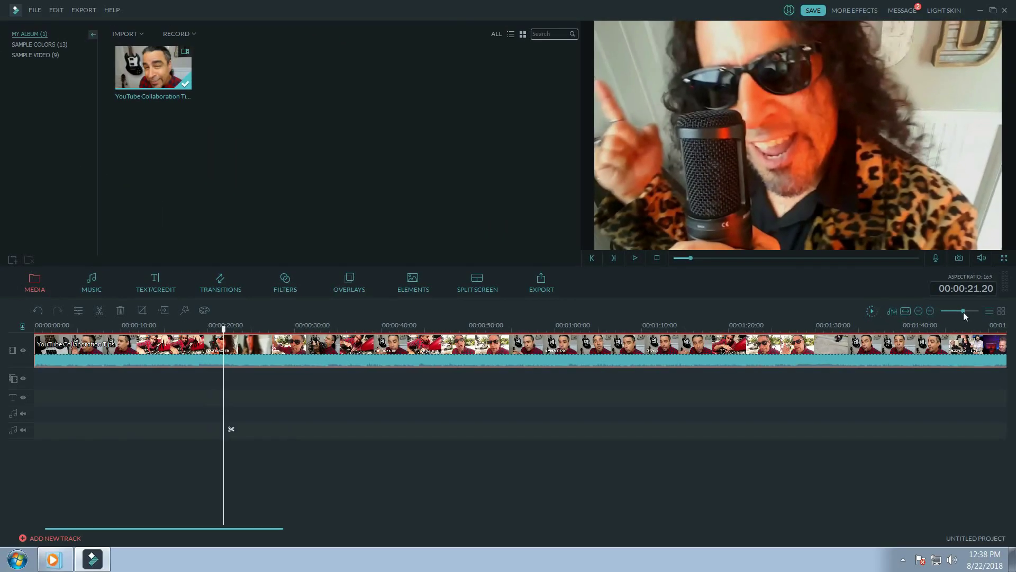
drag(964, 312, 961, 317)
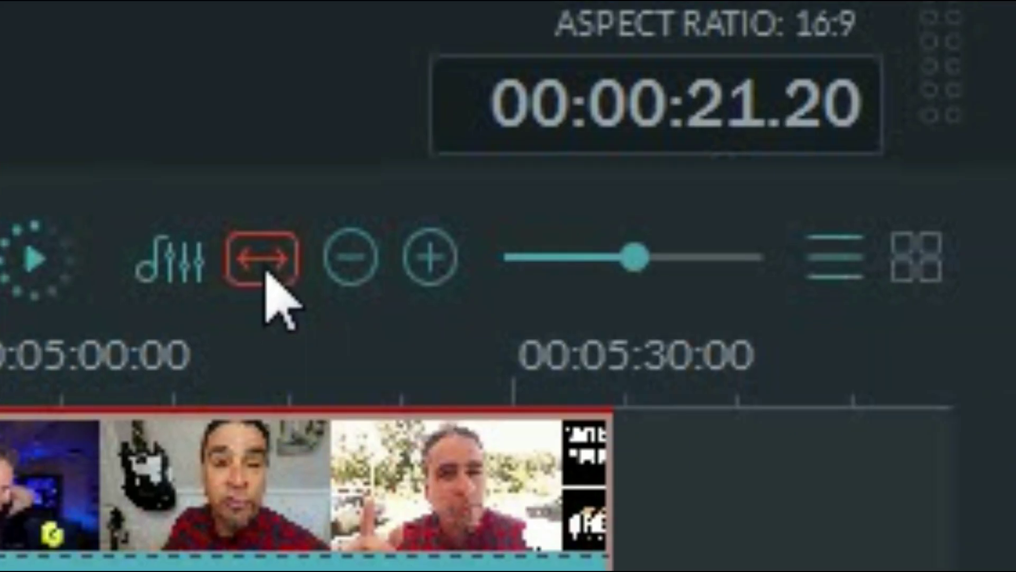
- Fit the whole clip to the timeline and park the playhead at 2:49
click(268, 274)
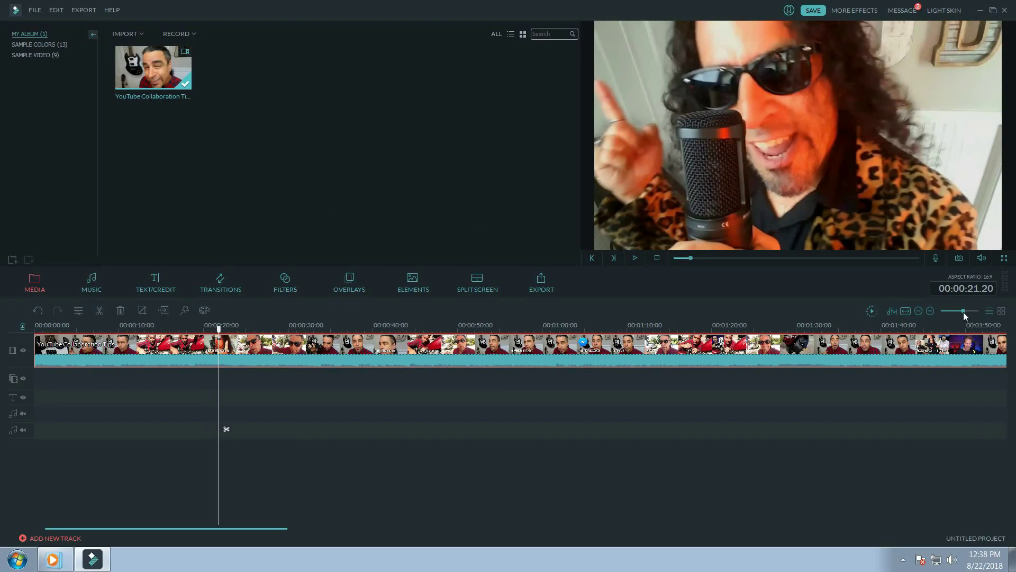
drag(964, 312, 960, 314)
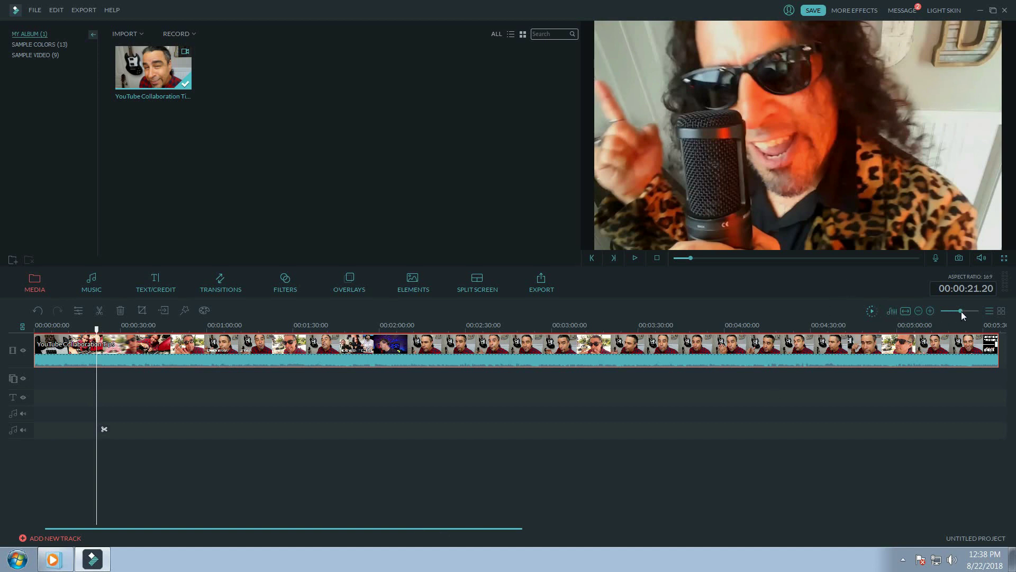
drag(962, 315, 962, 312)
click(384, 325)
click(692, 326)
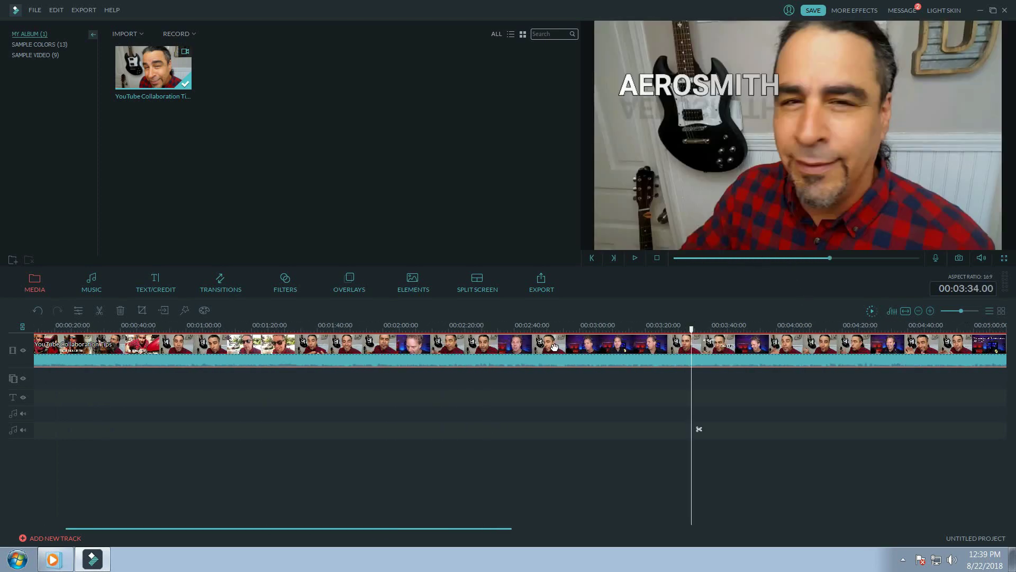
click(545, 325)
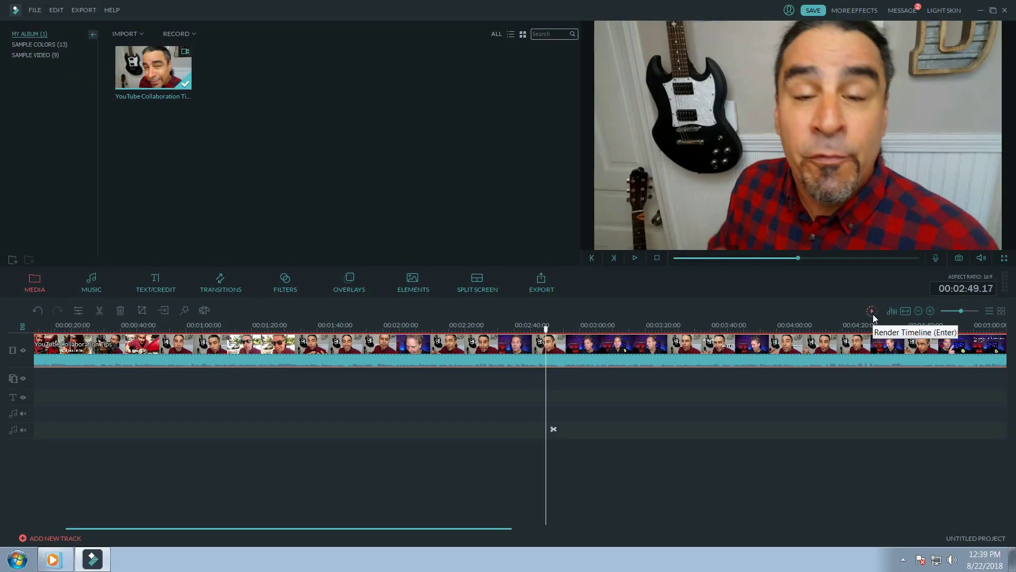
- Start a preview render and cancel it, then zoom the timeline out and reposition the playhead
click(873, 315)
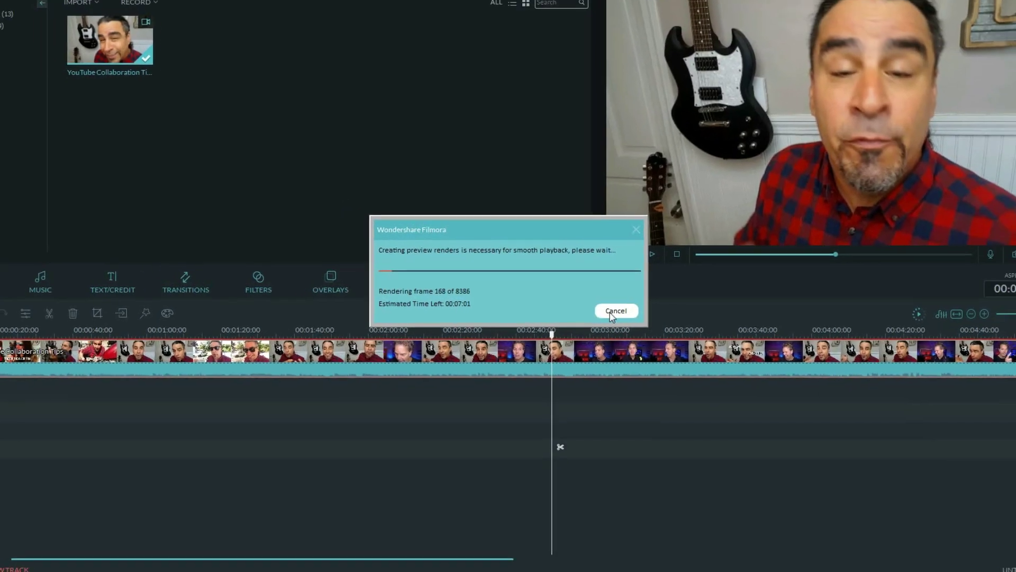
click(615, 311)
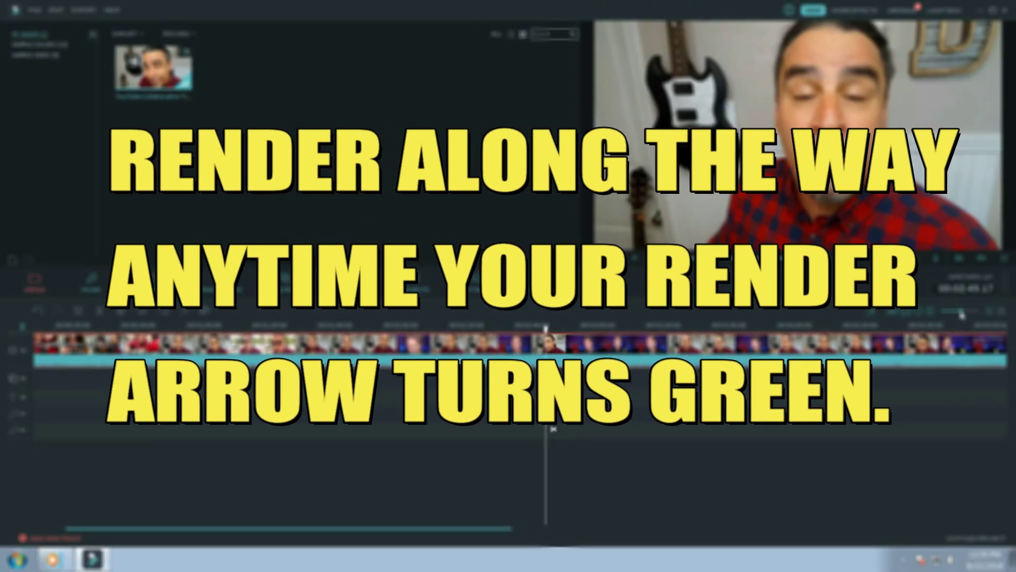
drag(961, 314, 951, 314)
click(306, 328)
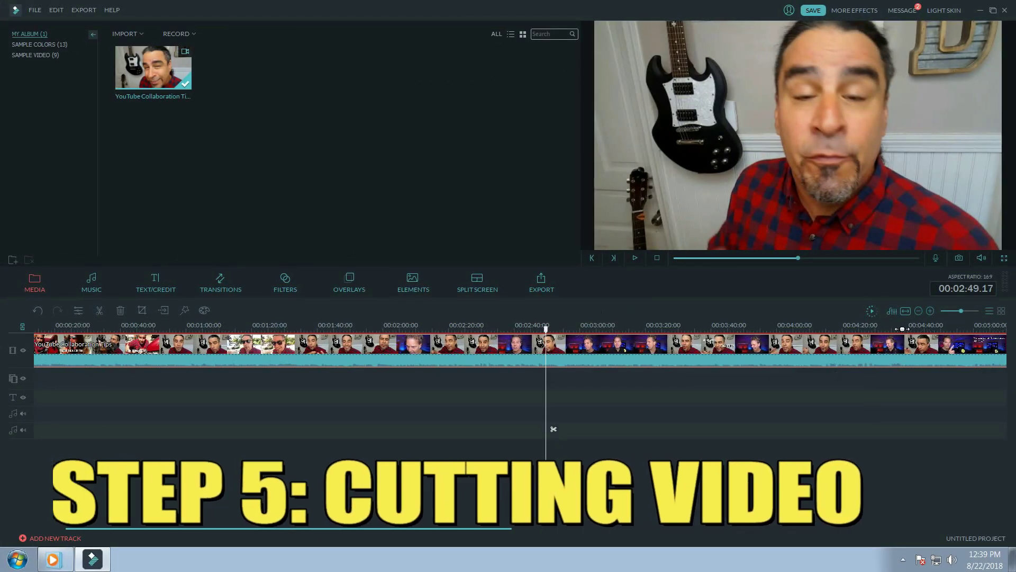
- Zoom the timeline out and split the clip at the three-minute mark
drag(960, 310, 957, 312)
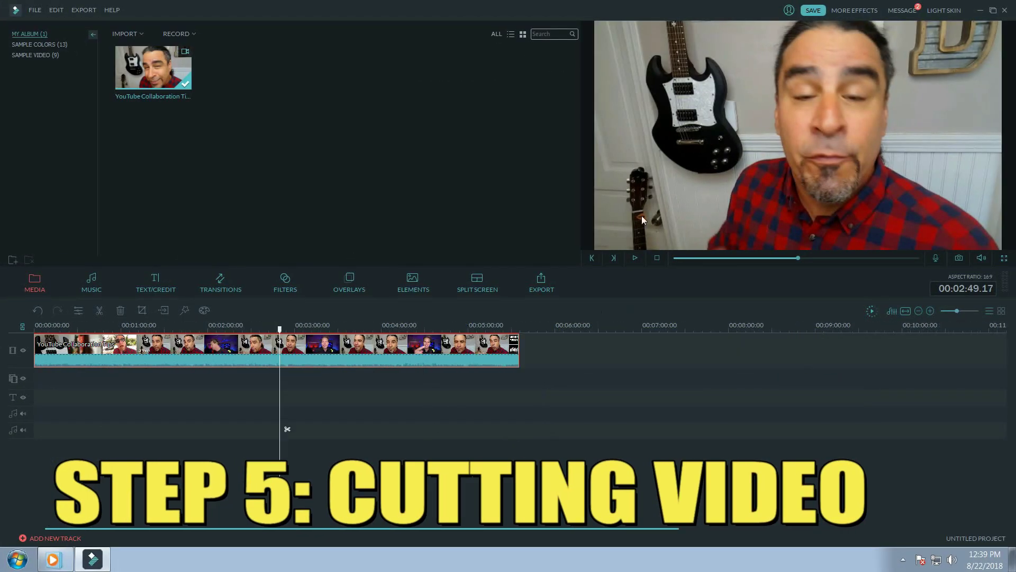
click(308, 328)
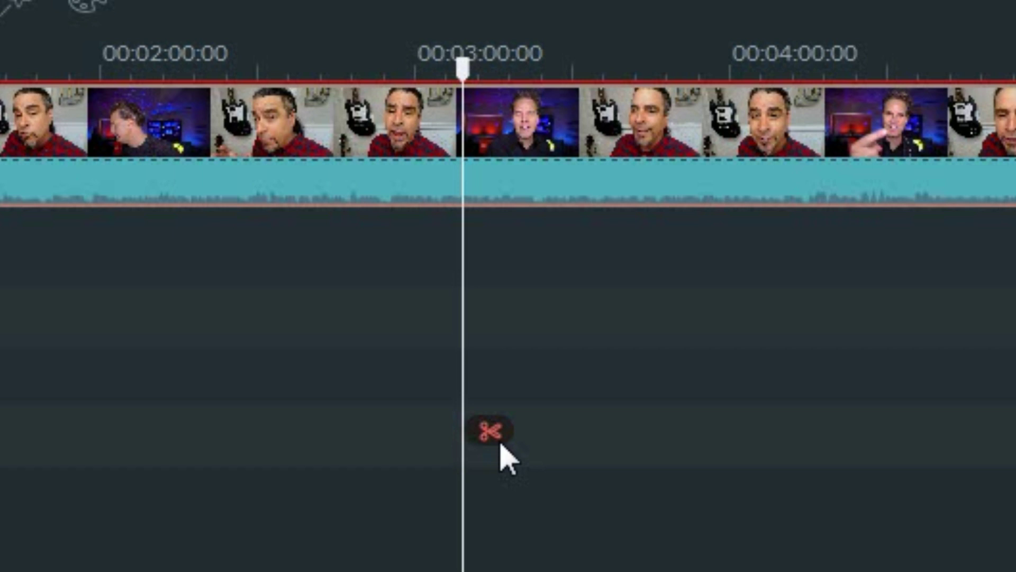
click(492, 433)
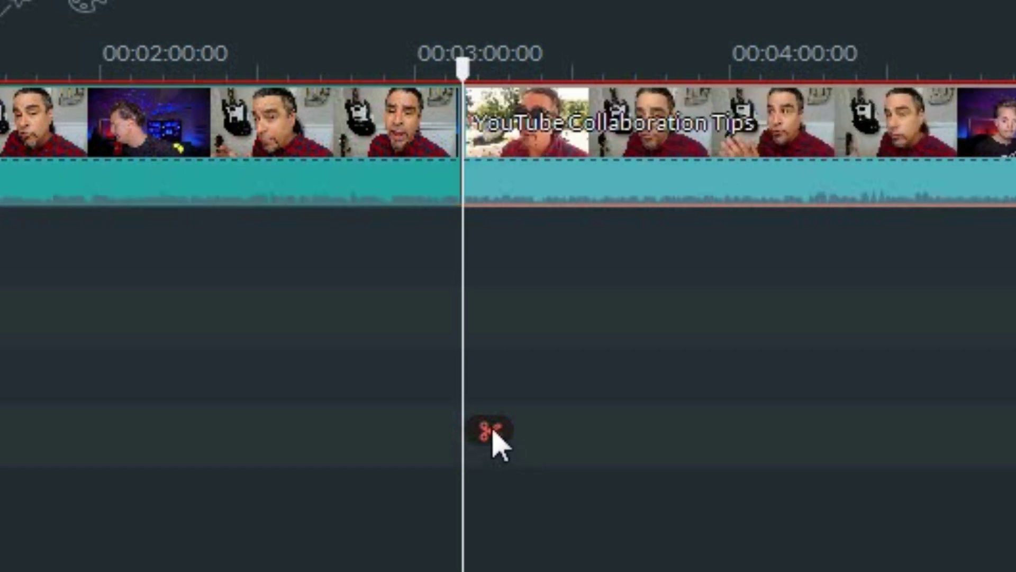
- Select the first and second pieces of the split clip to check them
drag(469, 69, 432, 68)
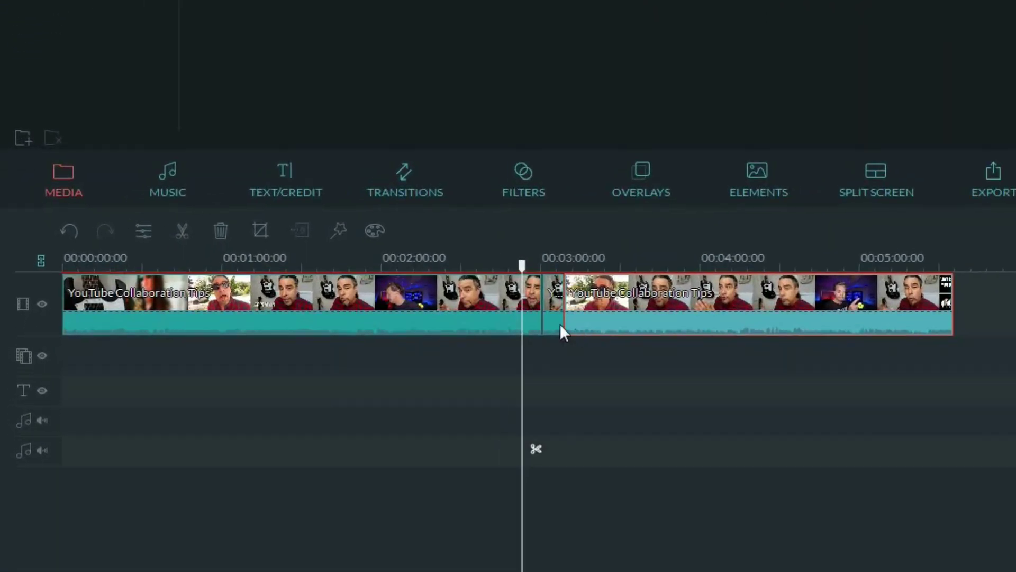
click(481, 290)
click(588, 322)
click(477, 319)
click(705, 300)
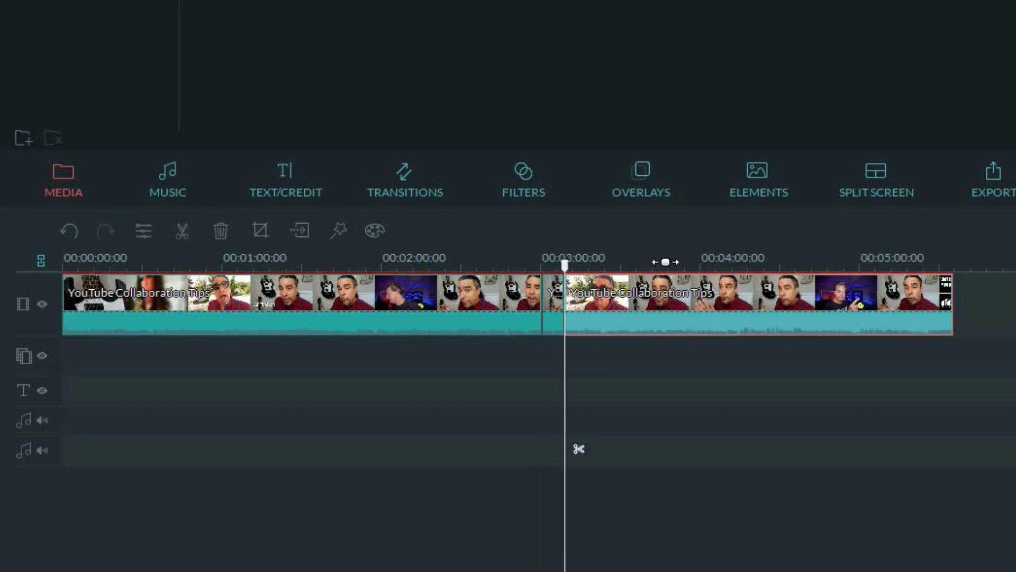
click(628, 259)
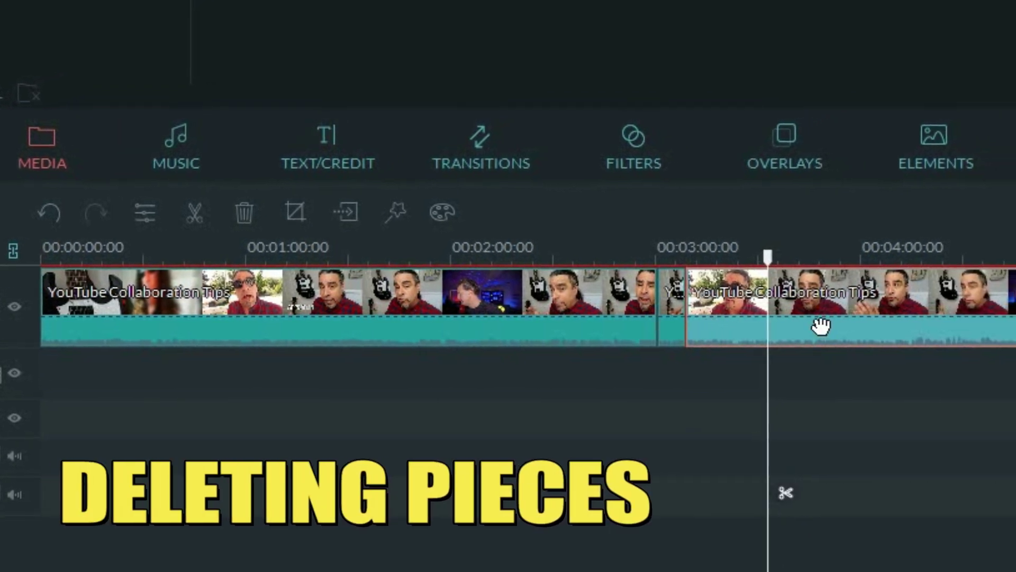
- Delete the second piece from its context menu, then move the playhead to about two minutes
right_click(776, 327)
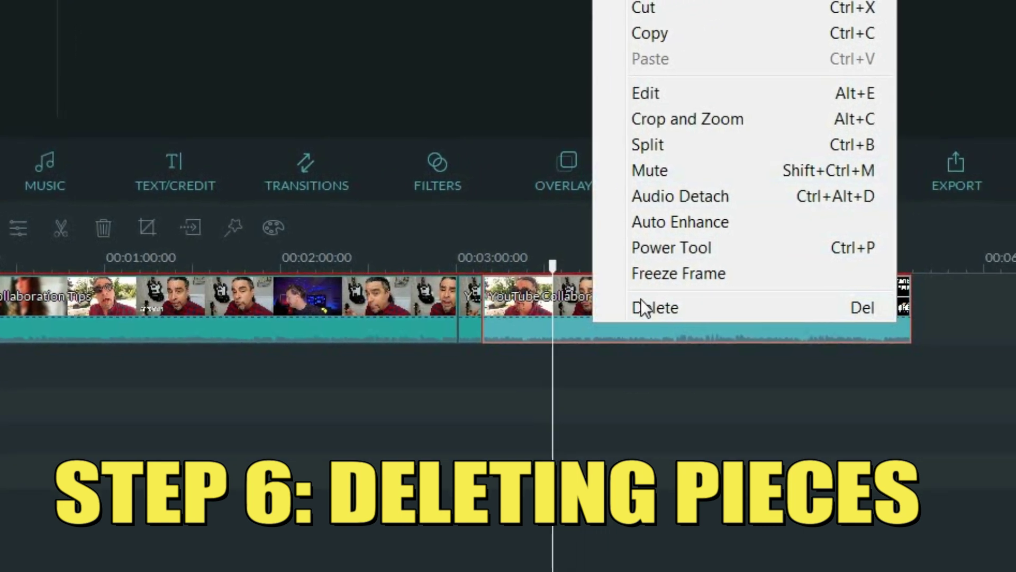
click(689, 308)
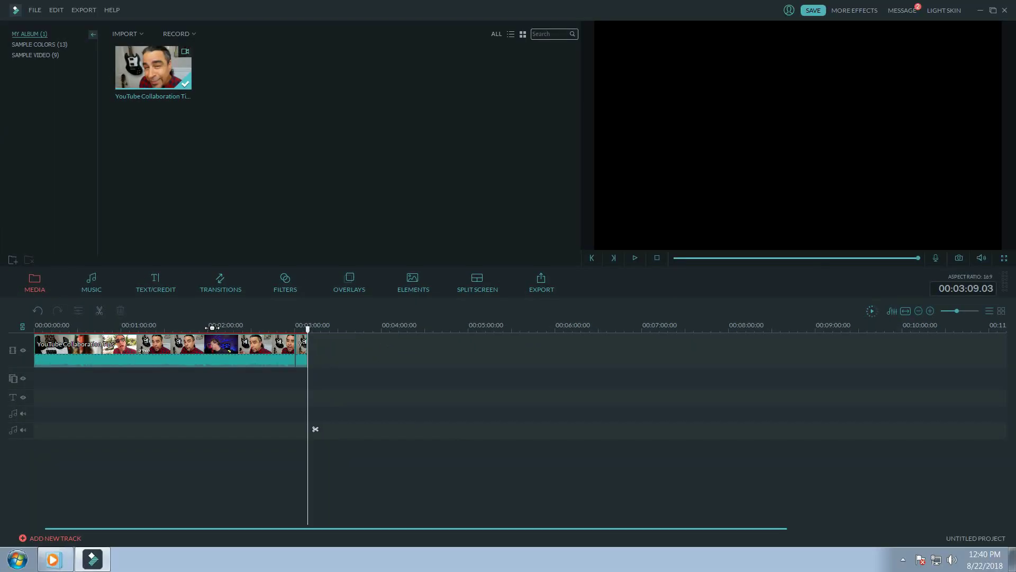
click(212, 326)
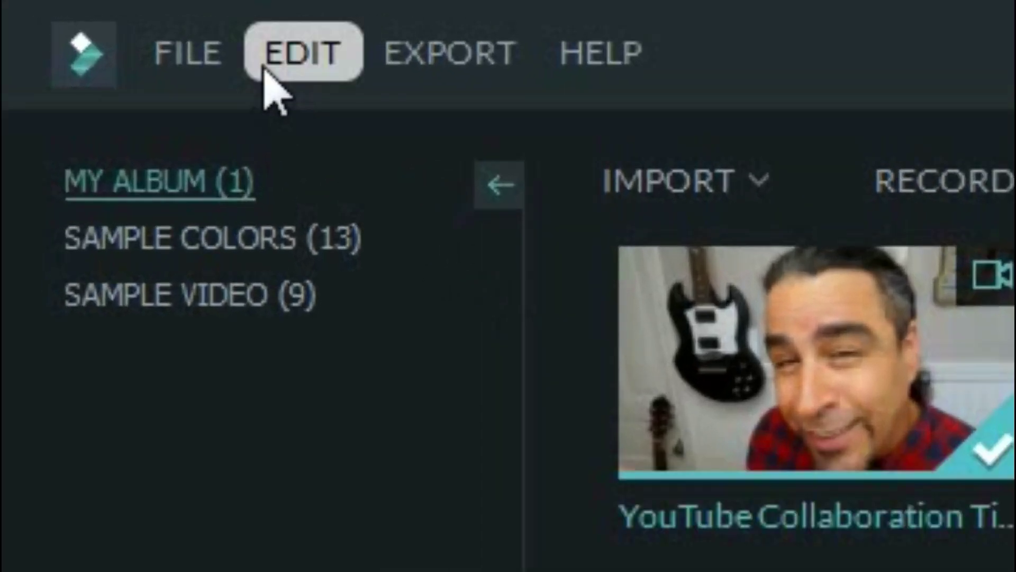
- Use EDIT > Undo to bring back the deleted second piece
click(274, 77)
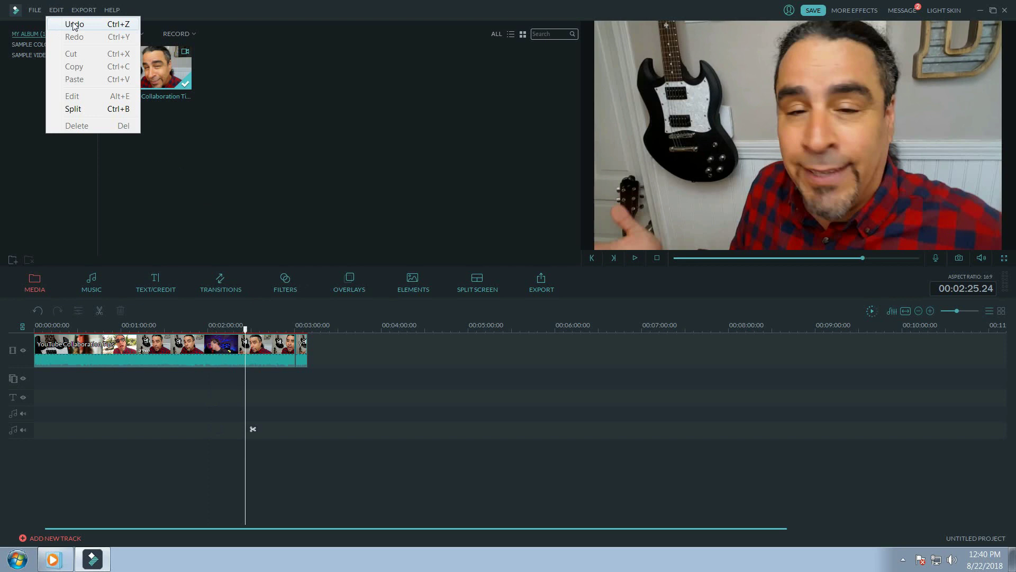
click(73, 25)
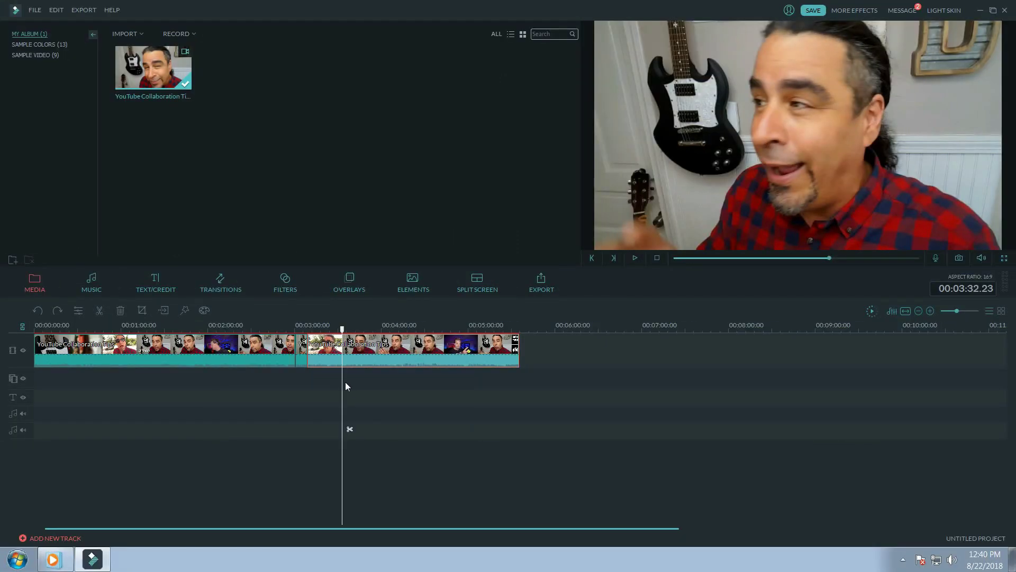
- Split the clip with Ctrl+B at about 2:34, 2:48 and a third point, deleting the trailing piece
drag(343, 329, 334, 330)
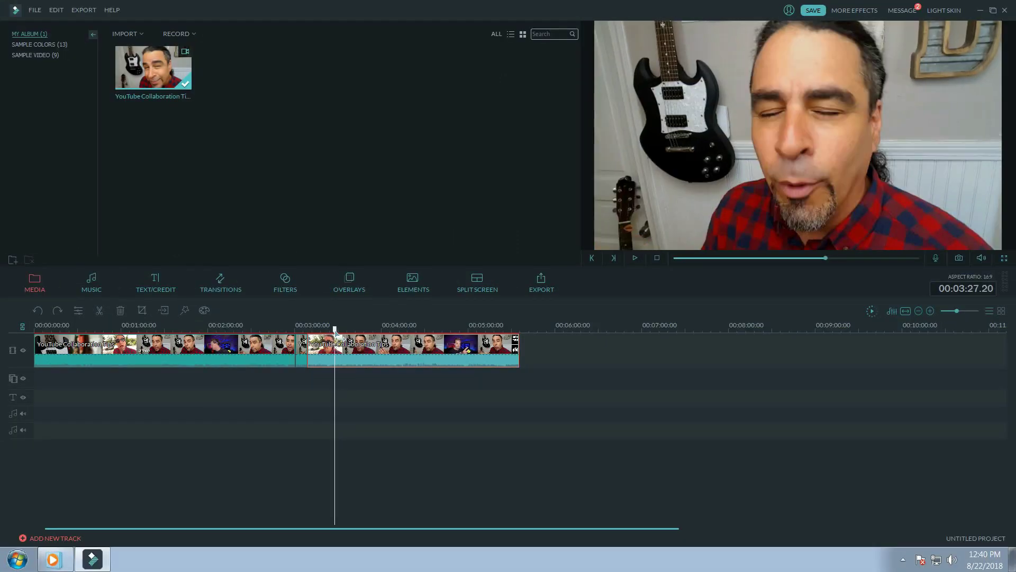
click(257, 329)
key(ctrl+b)
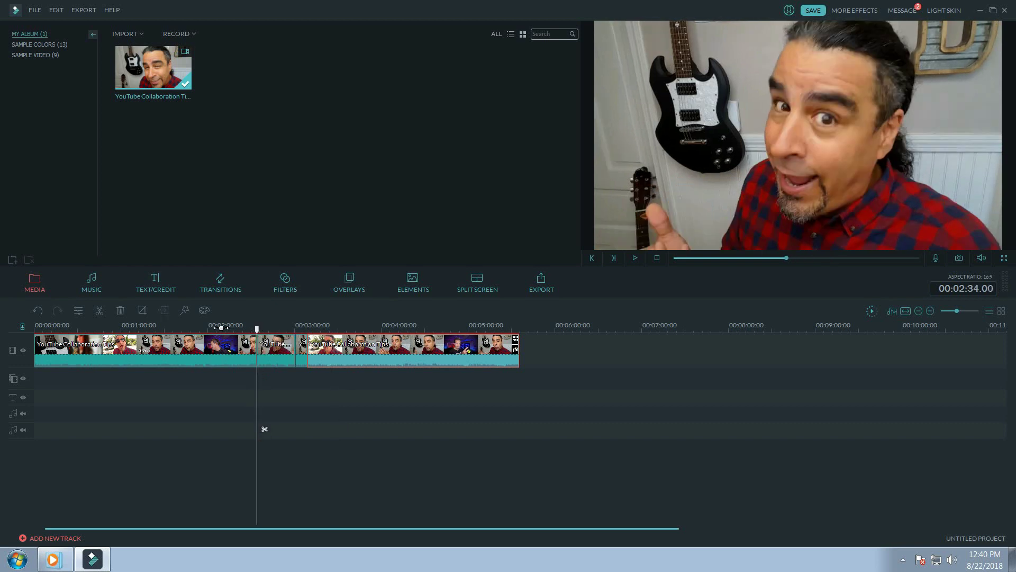
click(277, 430)
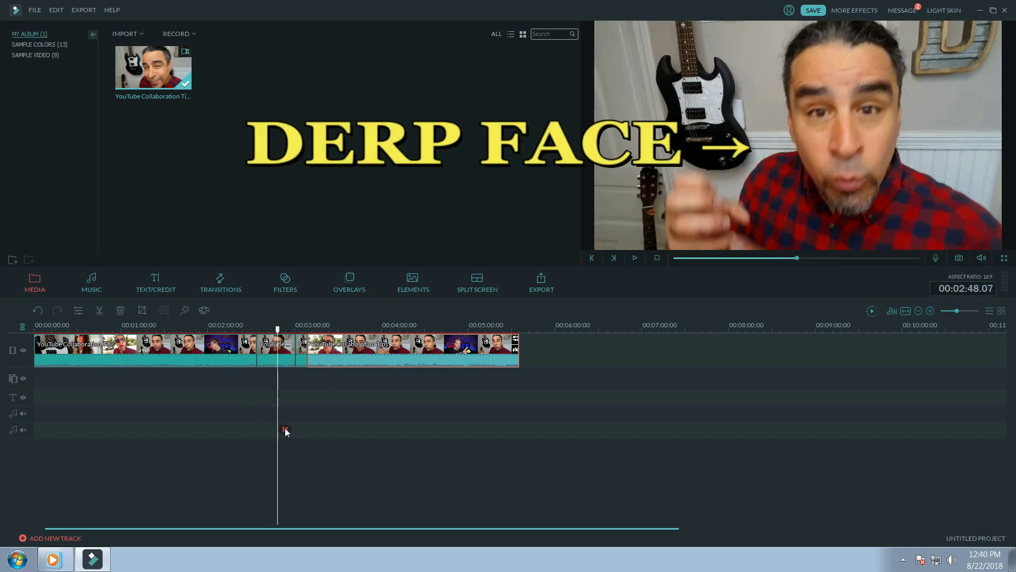
key(ctrl+b)
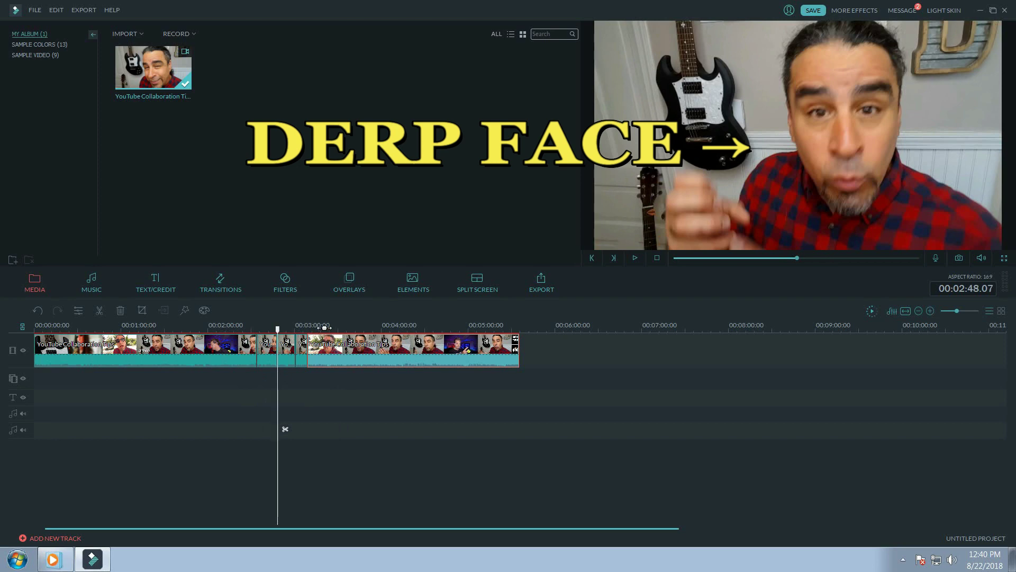
click(324, 429)
key(ctrl+b)
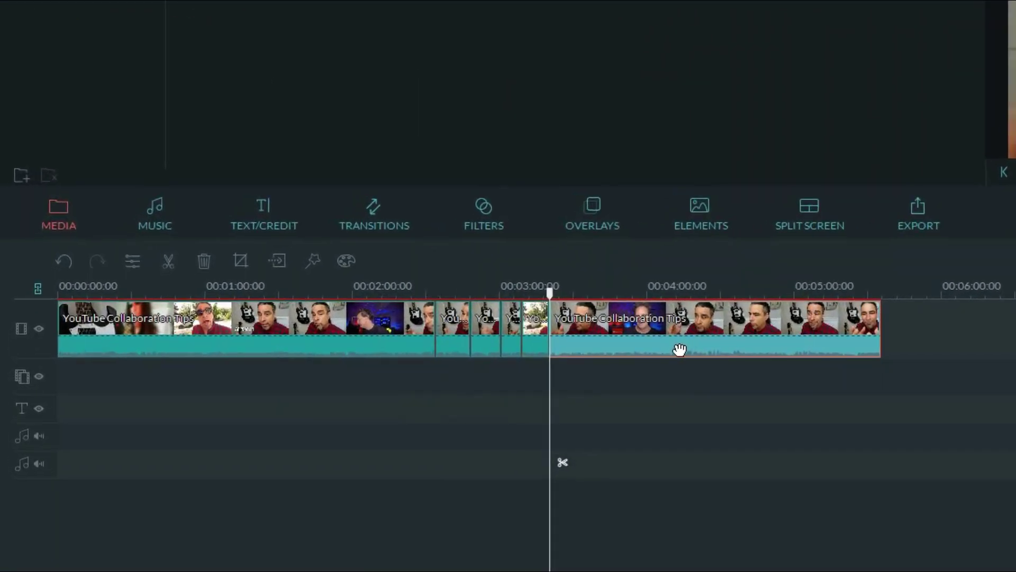
key(Delete)
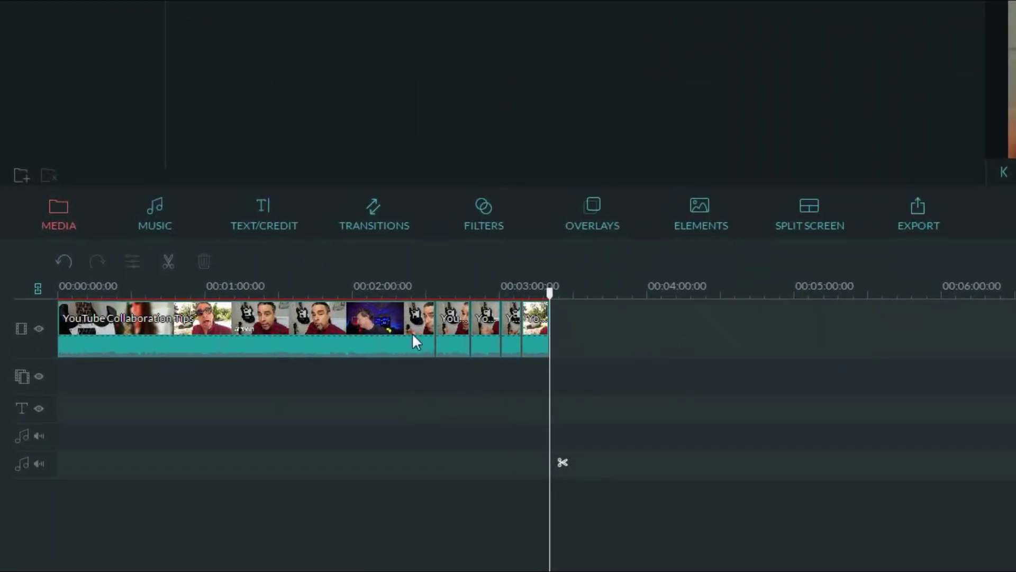
- Delete the first long piece and the first short clip, leaving about 21 seconds
click(405, 335)
key(Delete)
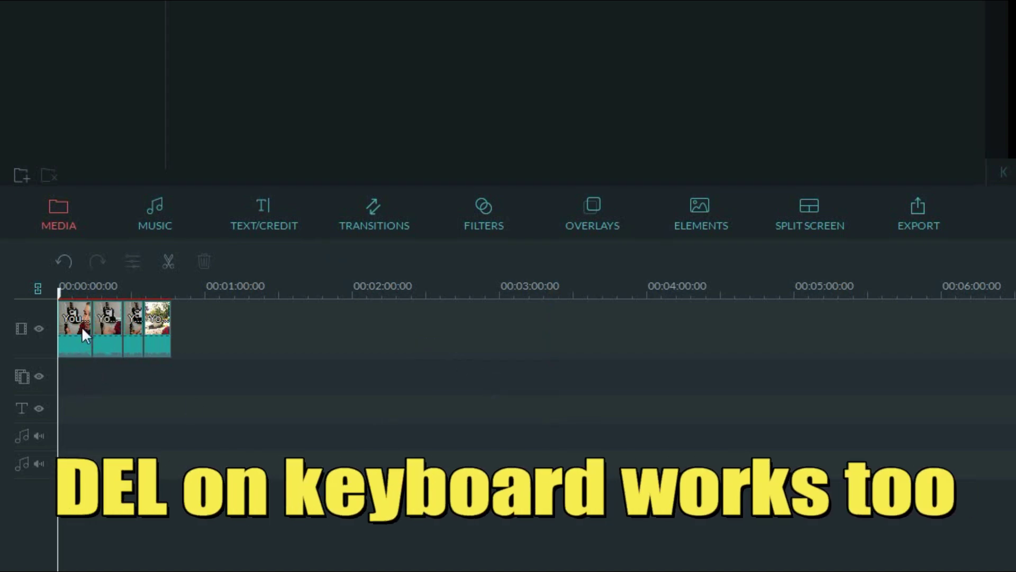
click(80, 327)
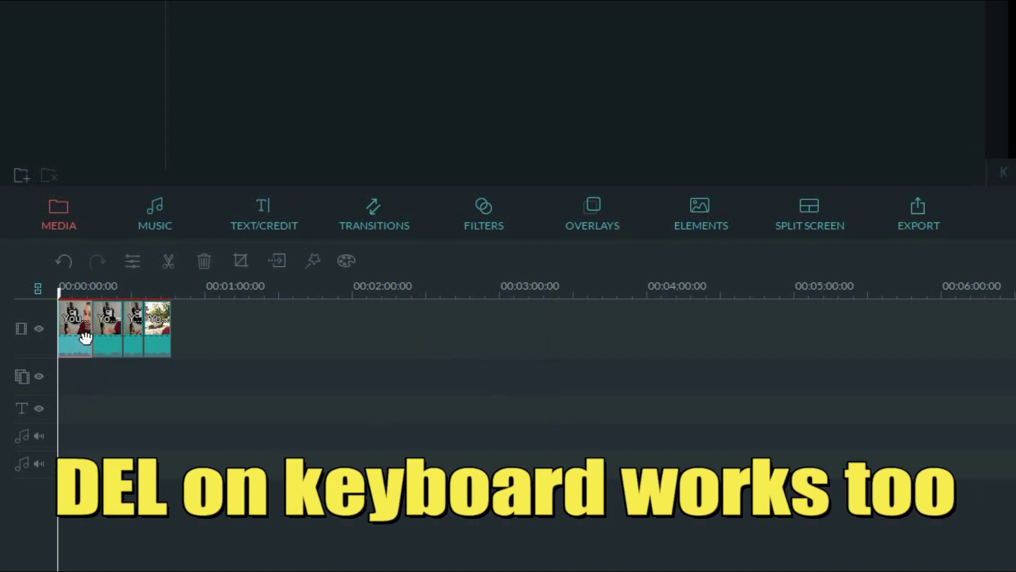
right_click(82, 335)
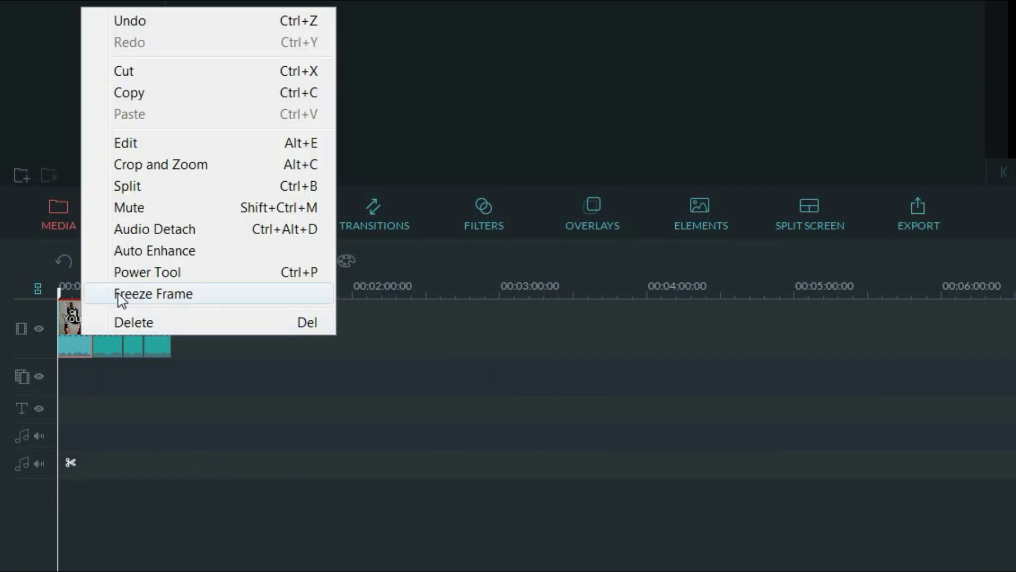
click(127, 324)
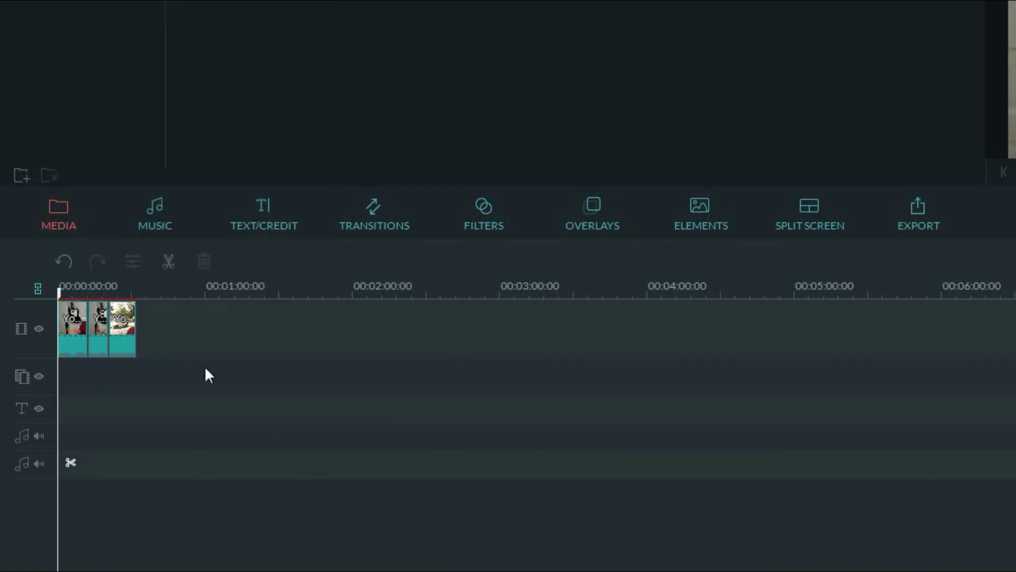
click(122, 289)
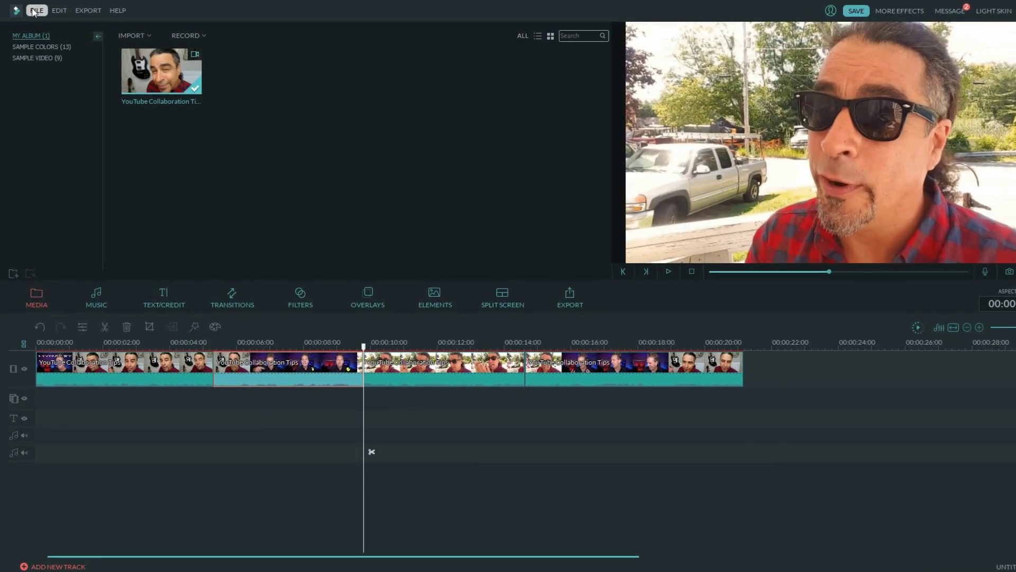
- Save the four-piece sequence as 'Test project' via Save Project As, overwriting the older file
click(34, 13)
mouse_move(73, 55)
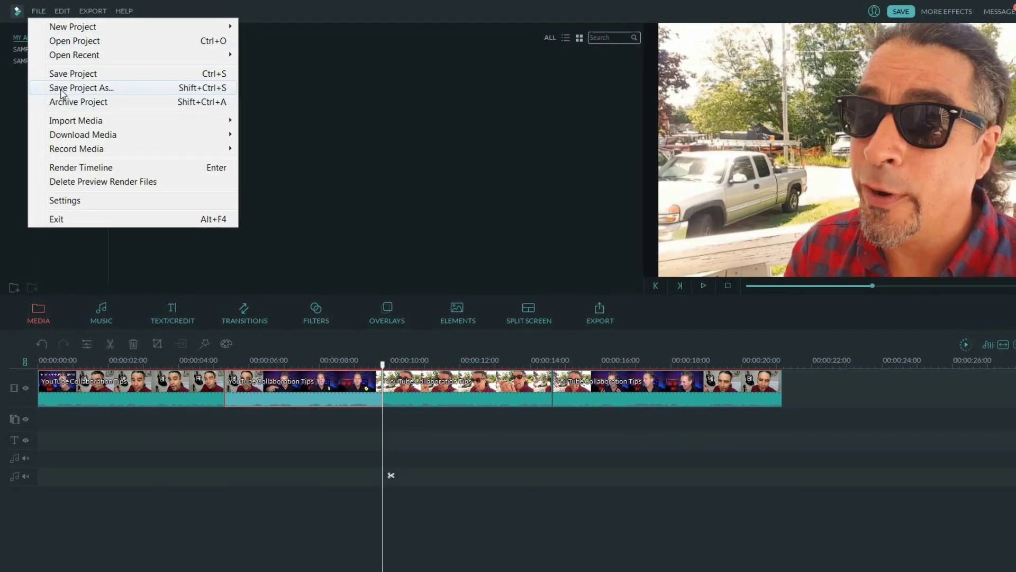
click(60, 87)
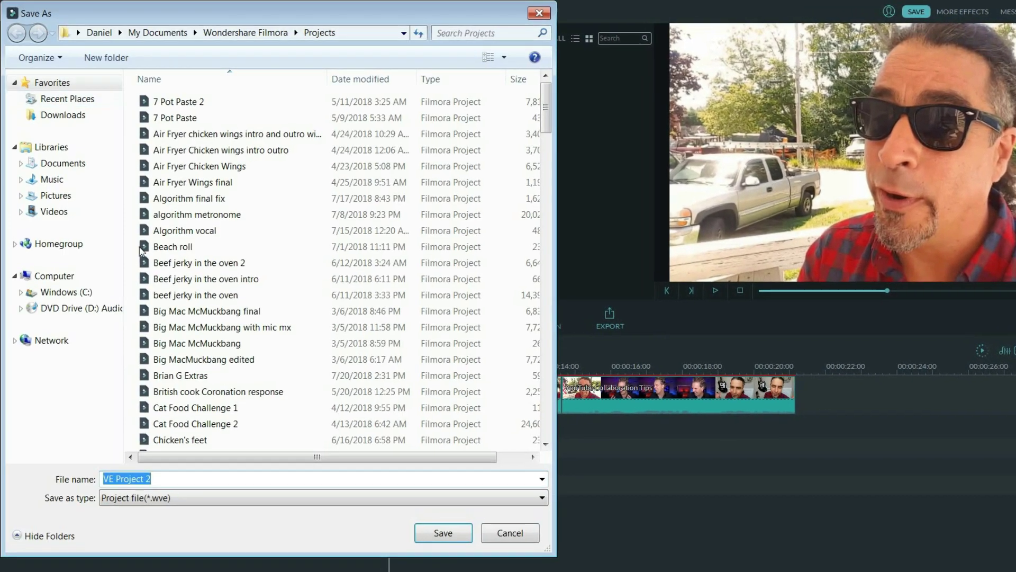
text(Test project)
key(Return)
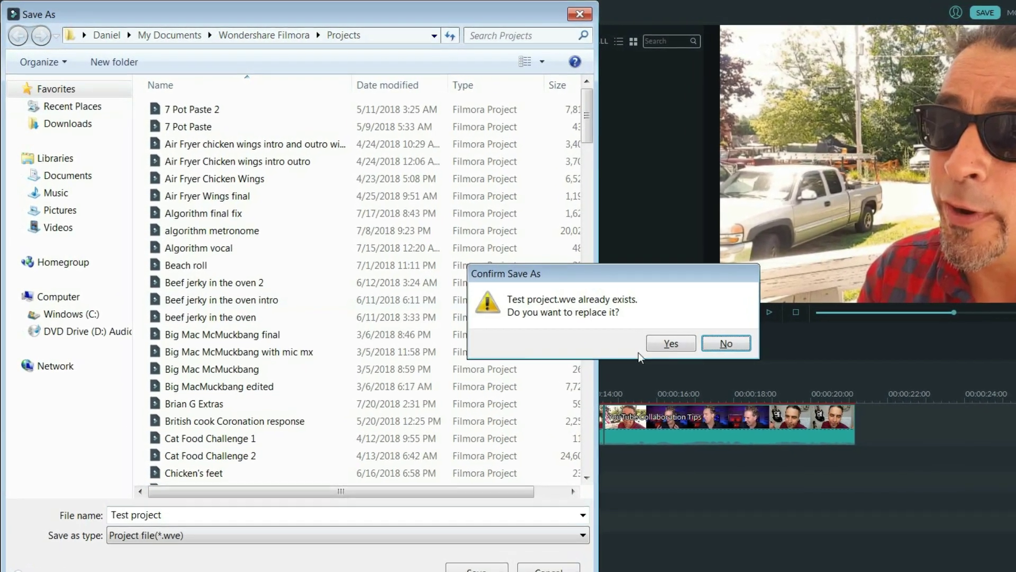
click(672, 343)
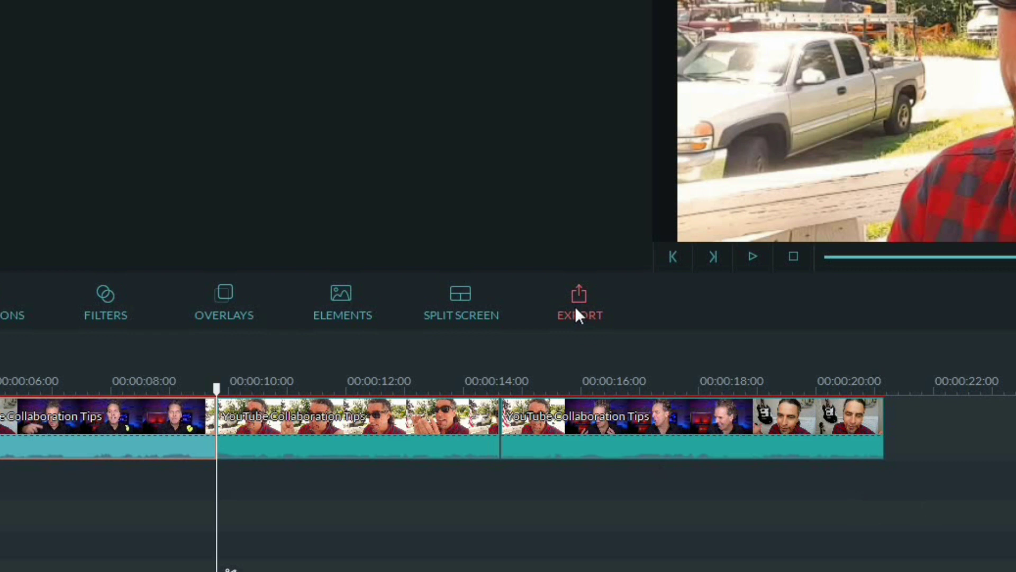
- Bring up the Export window for the edited four-piece sequence
click(578, 312)
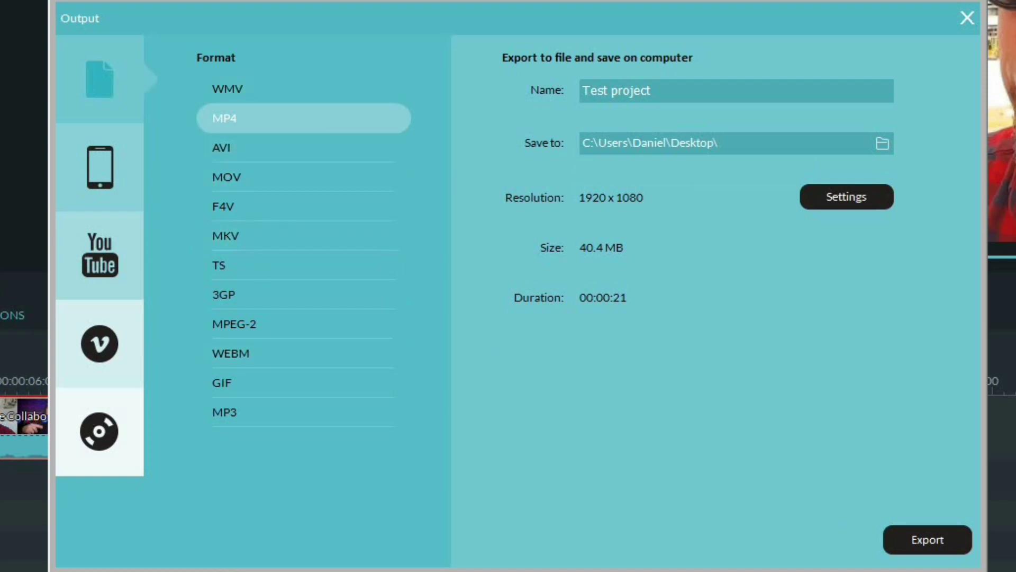
click(823, 199)
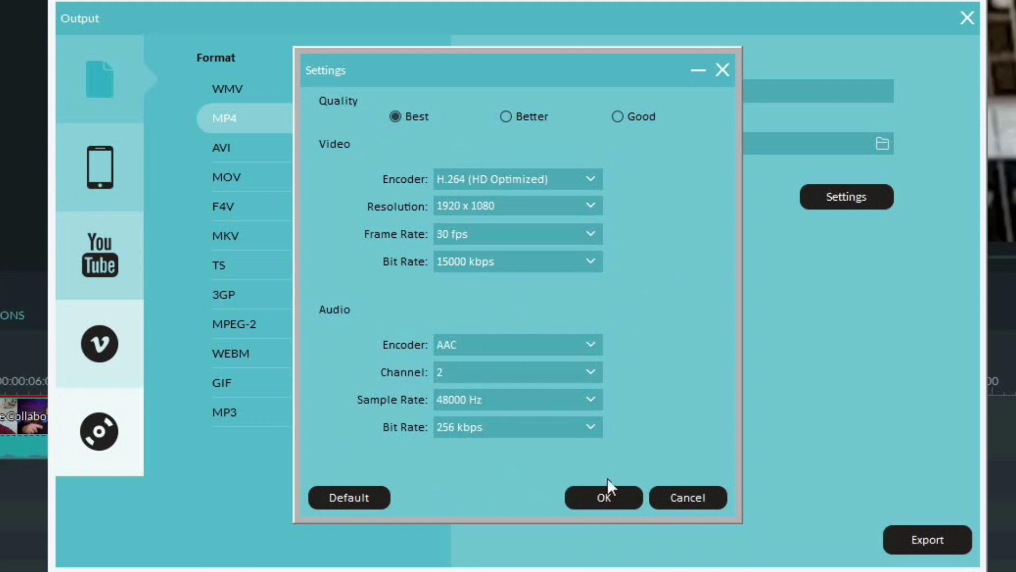
click(605, 497)
click(672, 95)
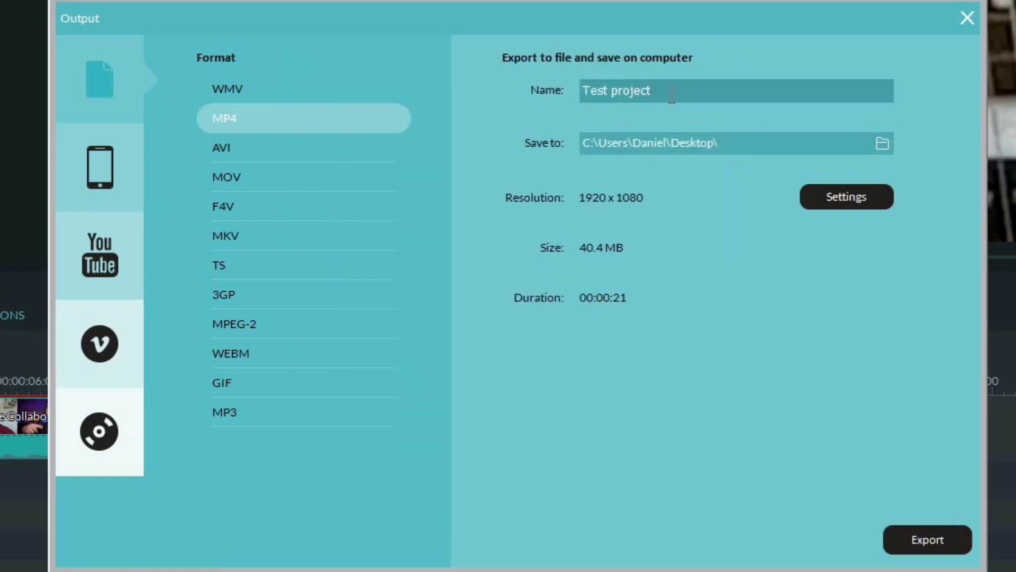
- Set the output folder to Desktop and start exporting 'Test project' as MP4
key(ctrl+a)
click(784, 150)
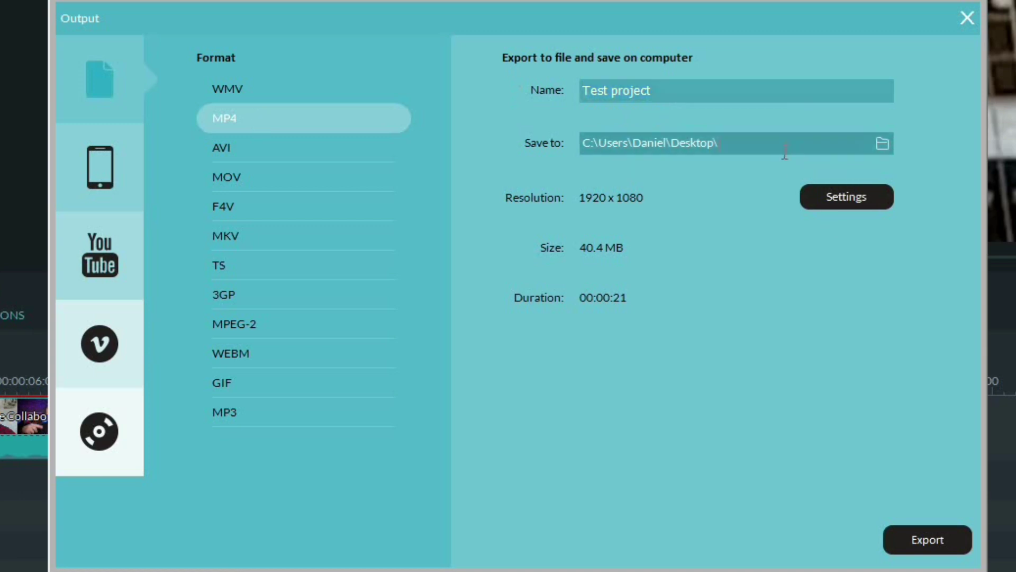
click(881, 144)
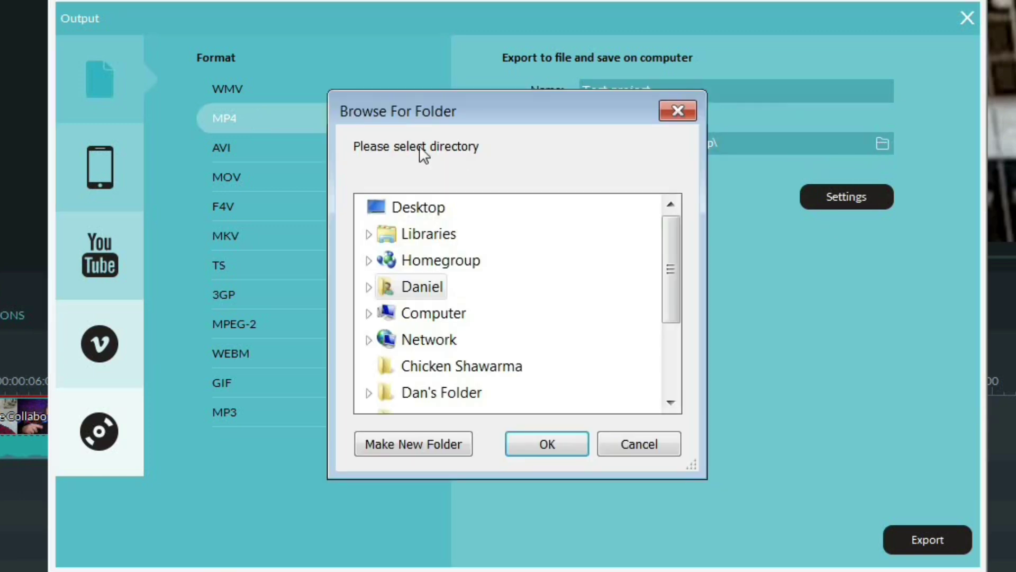
click(423, 211)
click(566, 444)
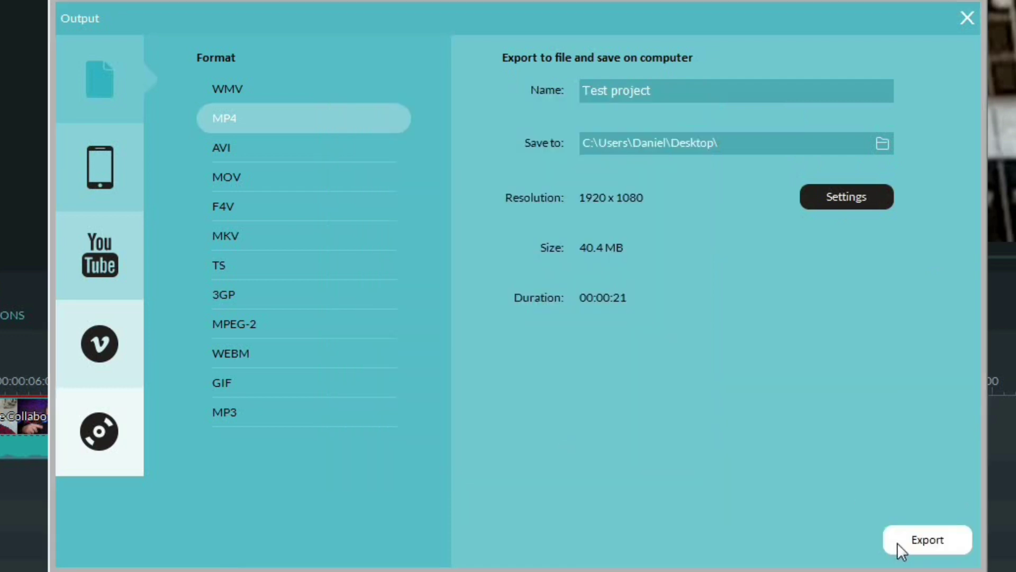
click(898, 541)
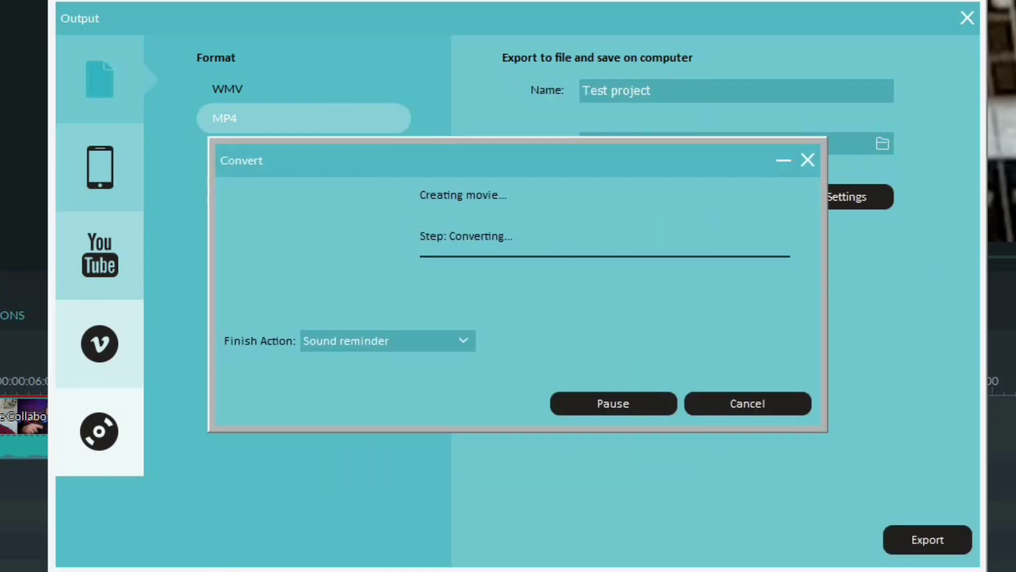